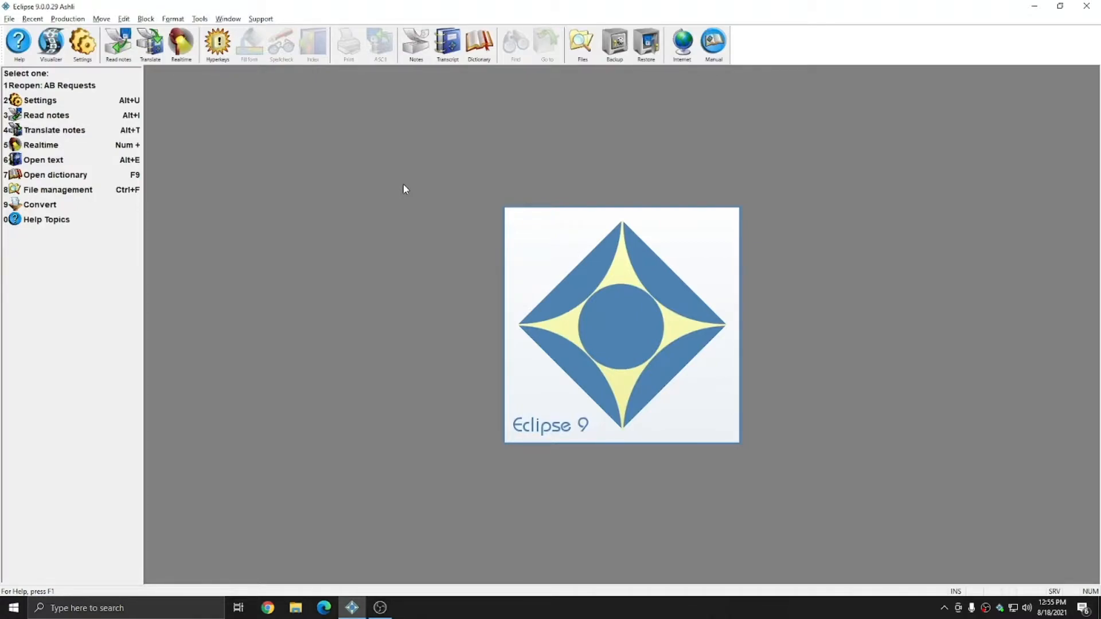
Open the macro list from the editing settings and go to the Auto-Brief macros.
left_click(83, 43)
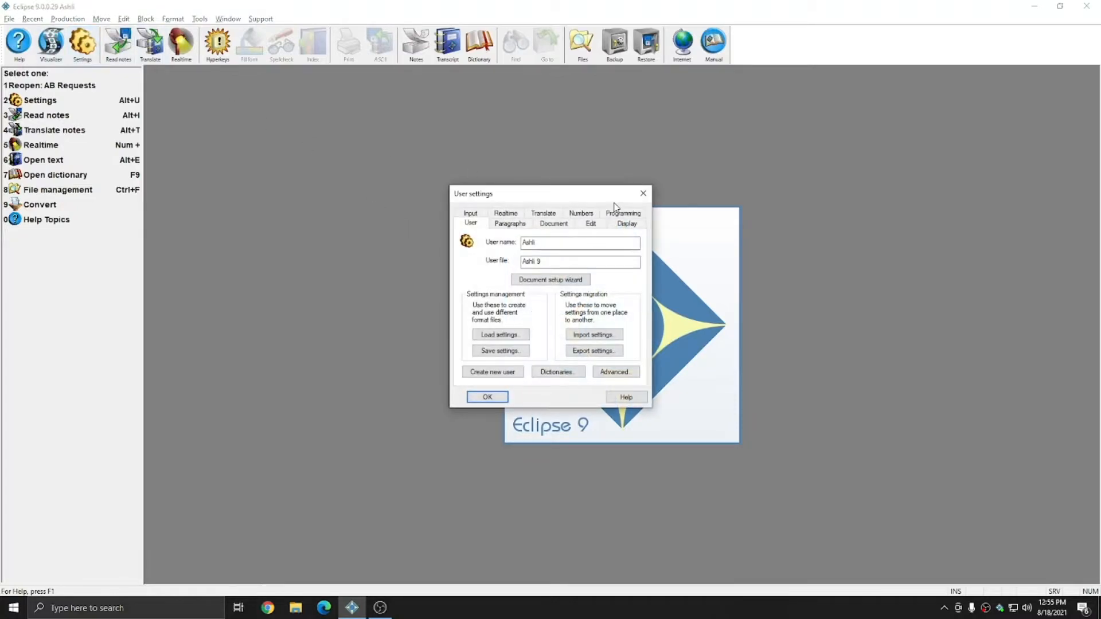
left_click(589, 223)
left_click(516, 239)
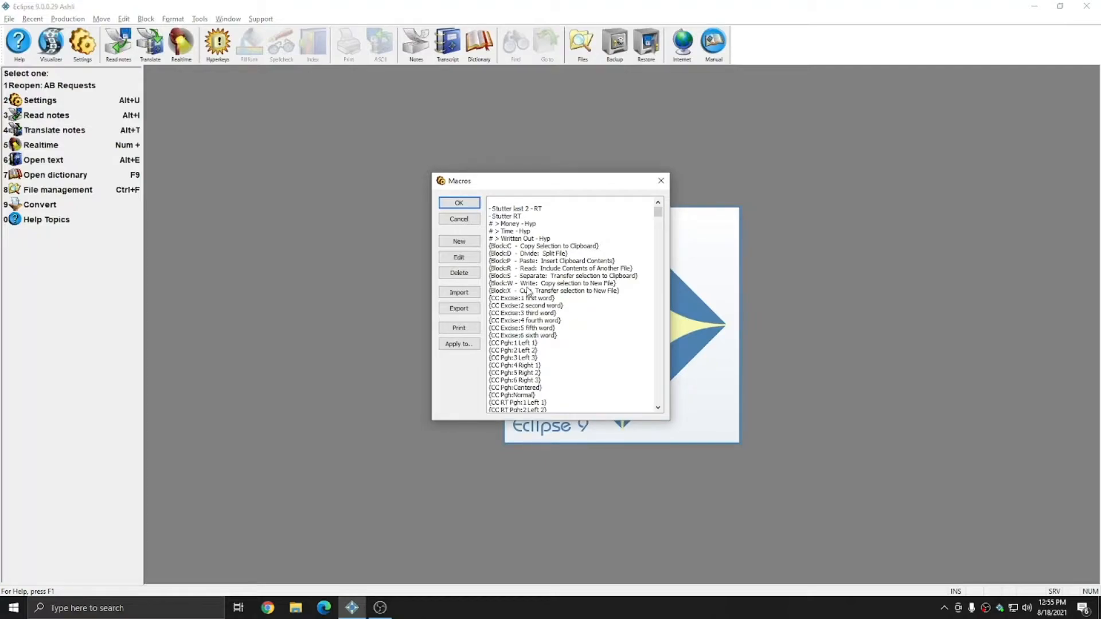
left_click(527, 292)
key("a")
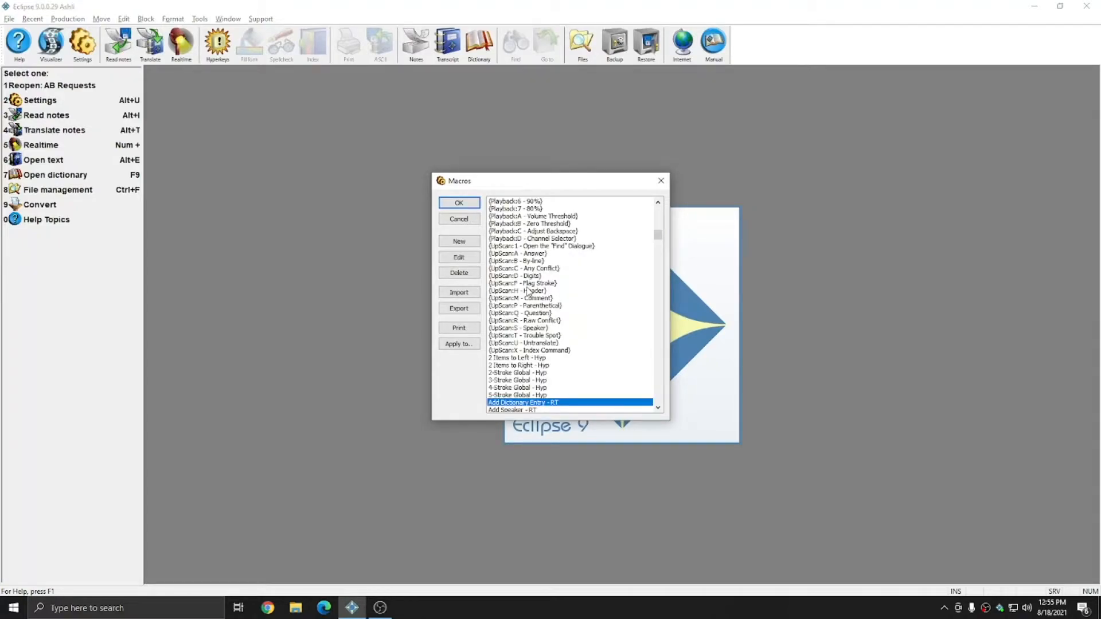
scroll(528, 292, "down", 6)
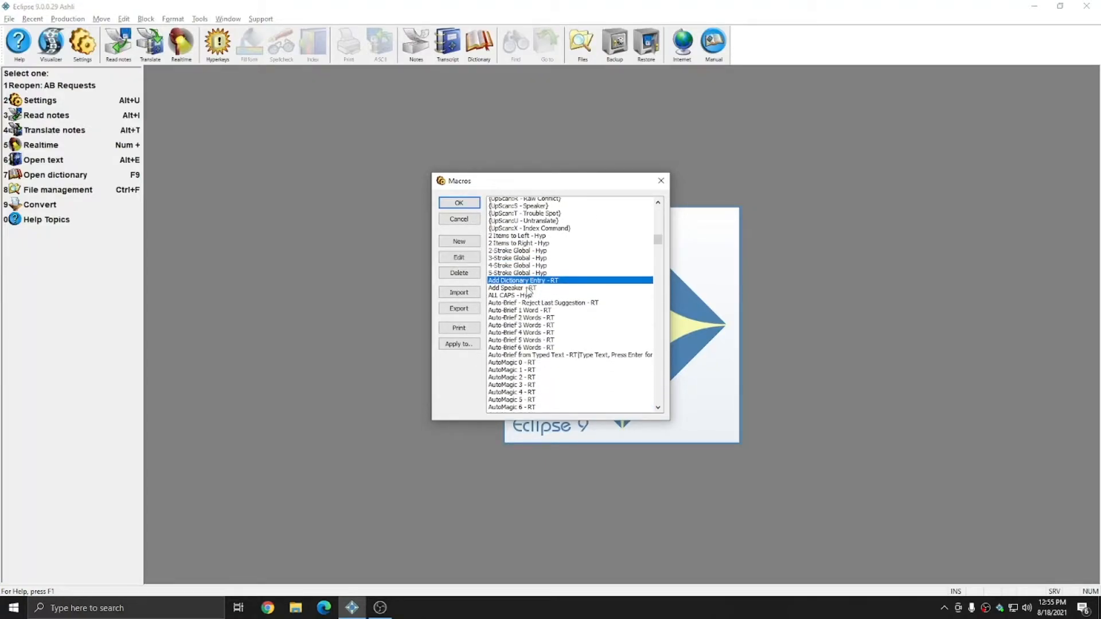
Review the realtime Auto-Brief macros from 1 Word to 6 Words in the macro list.
left_click(526, 298)
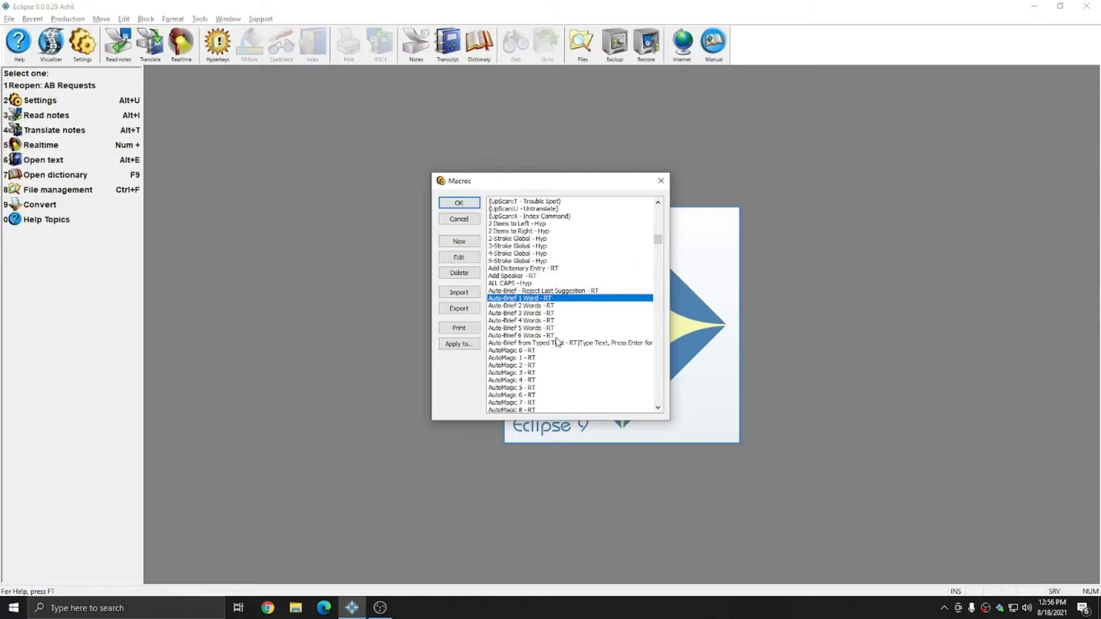
left_click(524, 336)
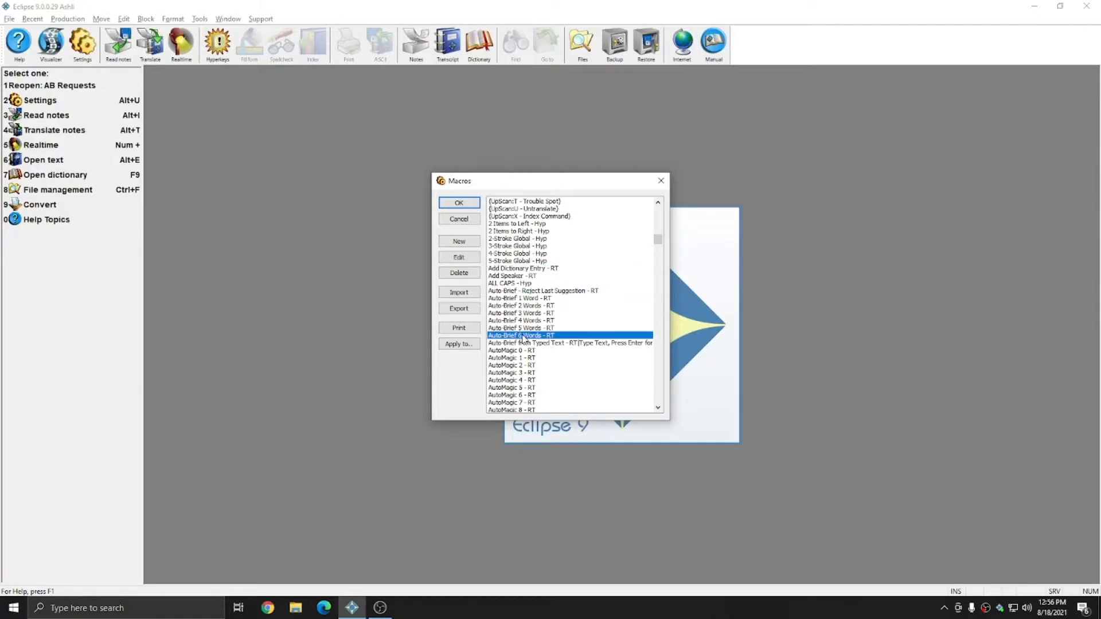
left_click(525, 299)
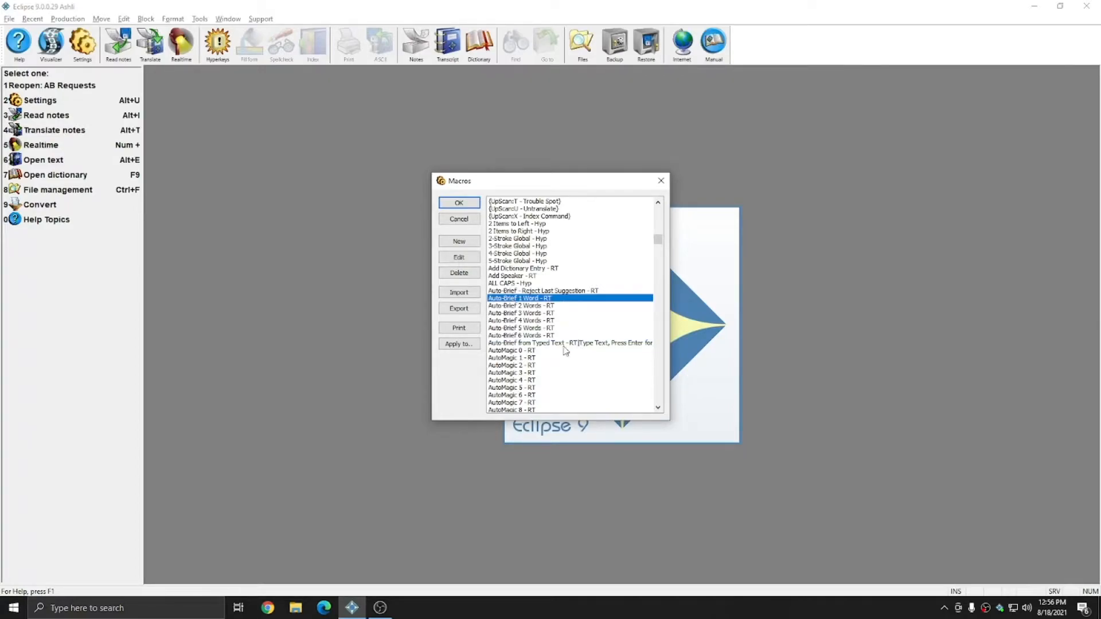
left_click(522, 337)
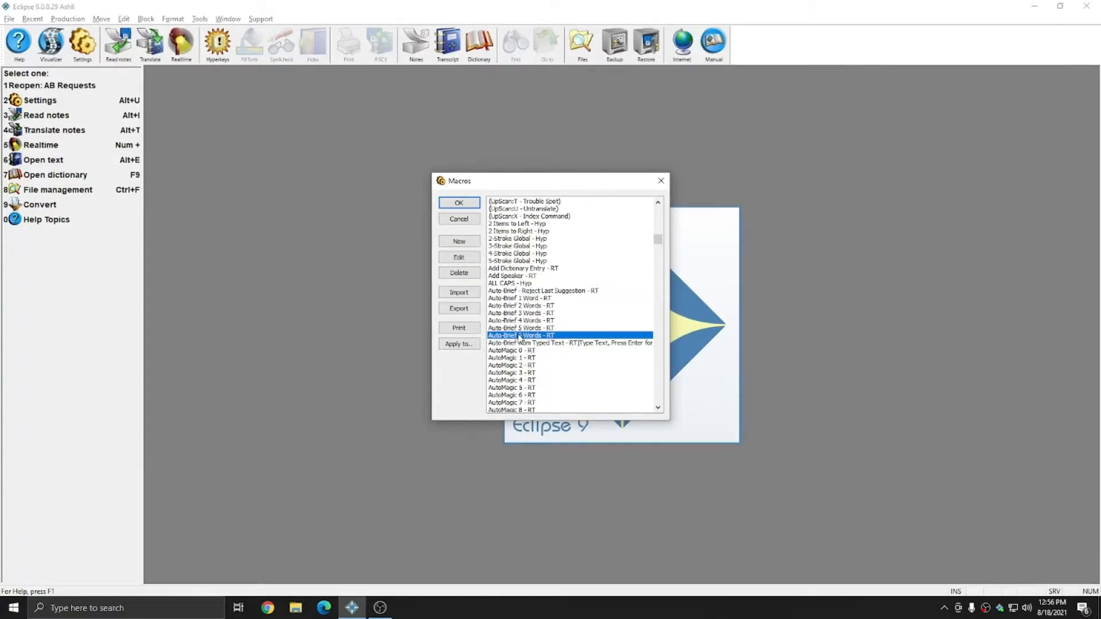
left_click(553, 299)
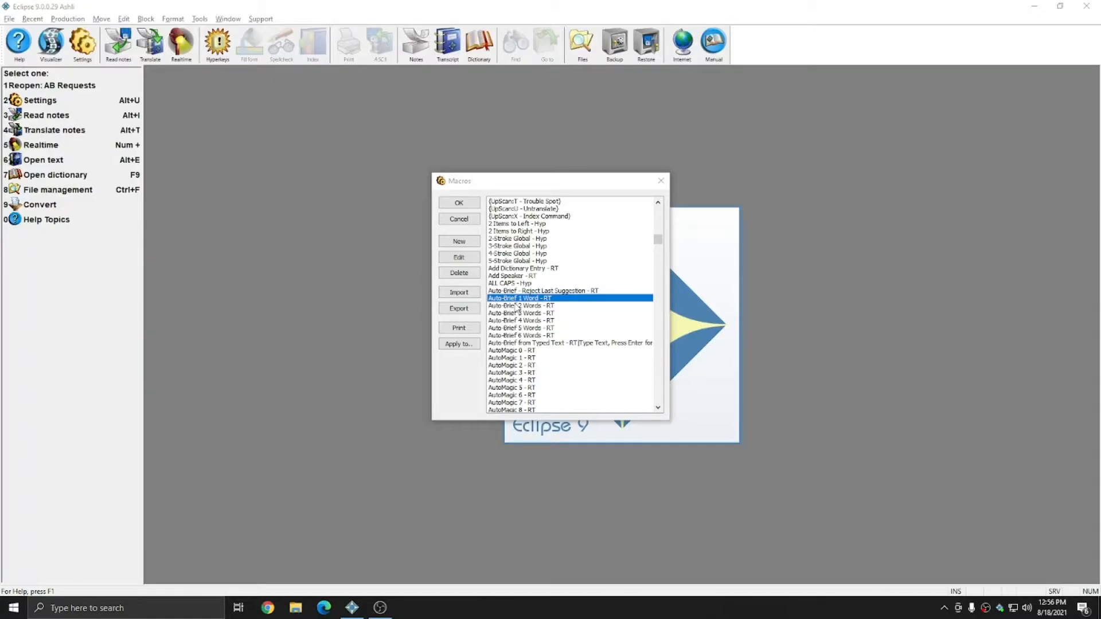
left_click(517, 306)
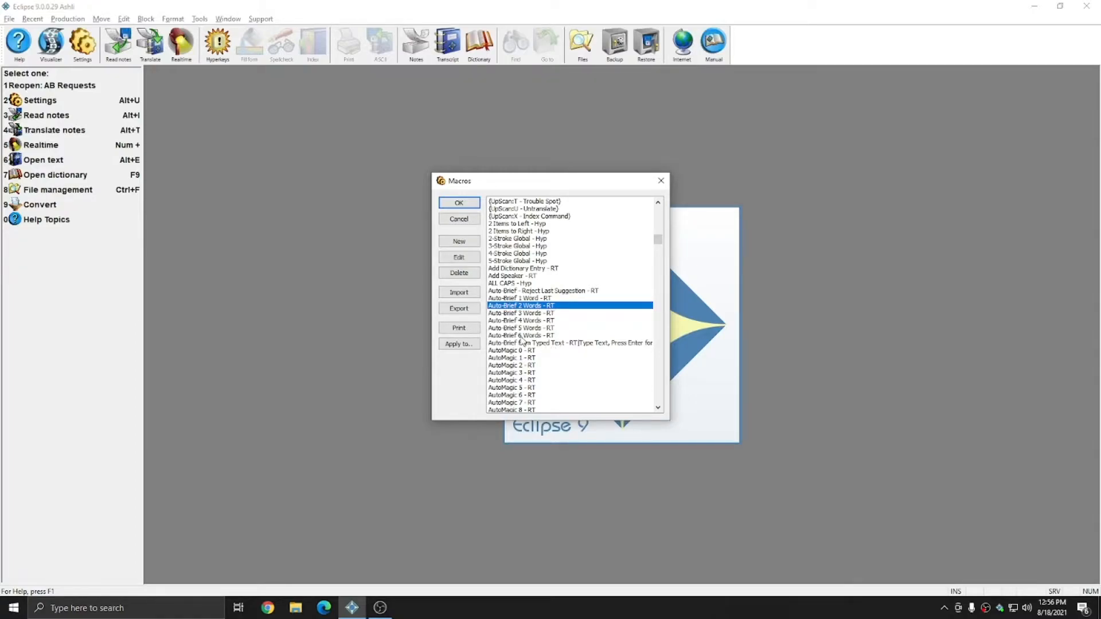
left_click(521, 337)
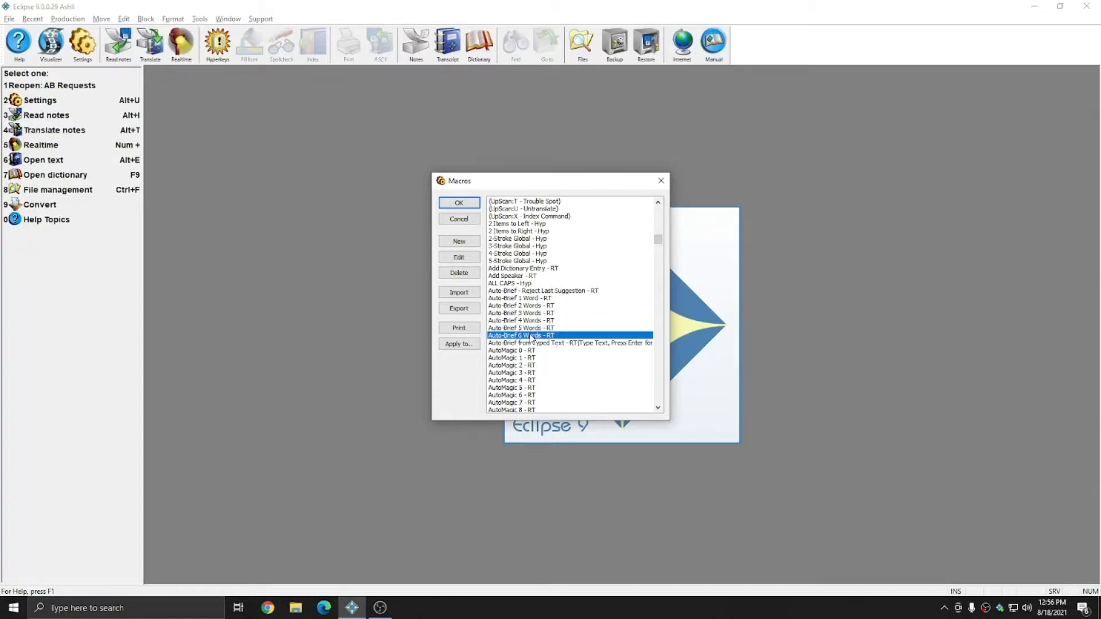
key("Up")
key("Up")
key("Up")
key("Up")
key("Up")
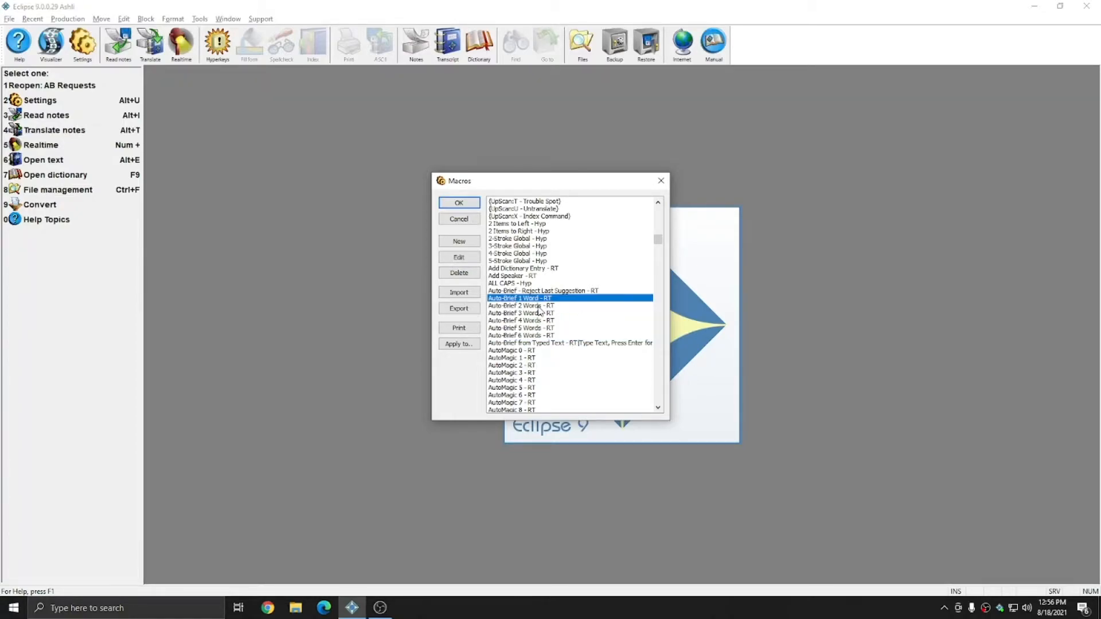
Edit the Auto-Brief 1 Word - RT macro and enter 1-RZ as the steno stroke for its dictionary entry.
left_click(451, 259)
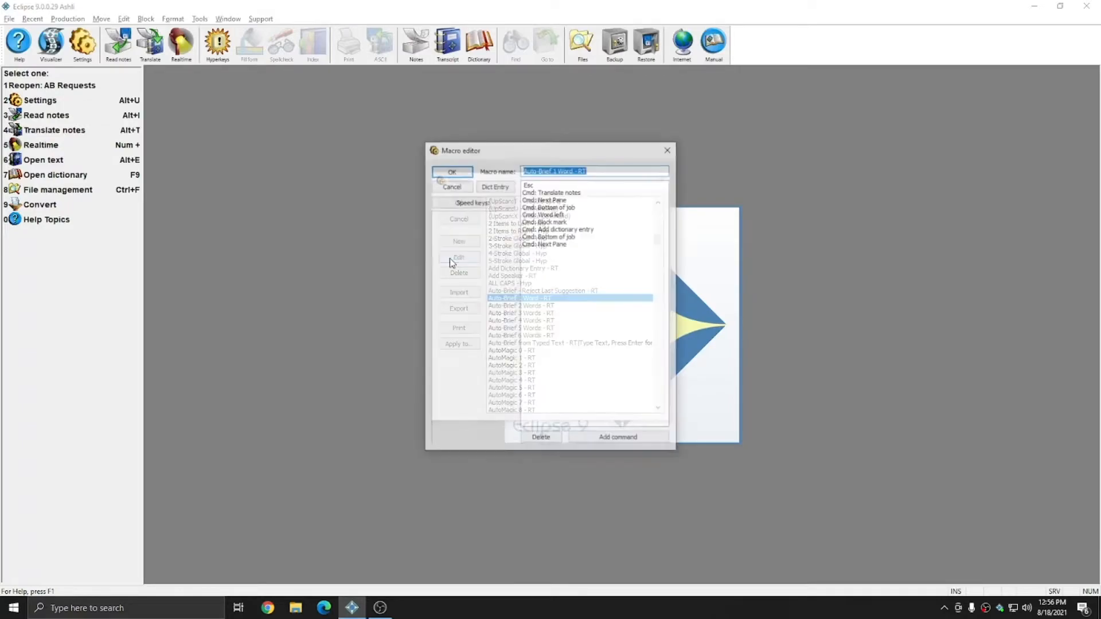
left_click(497, 186)
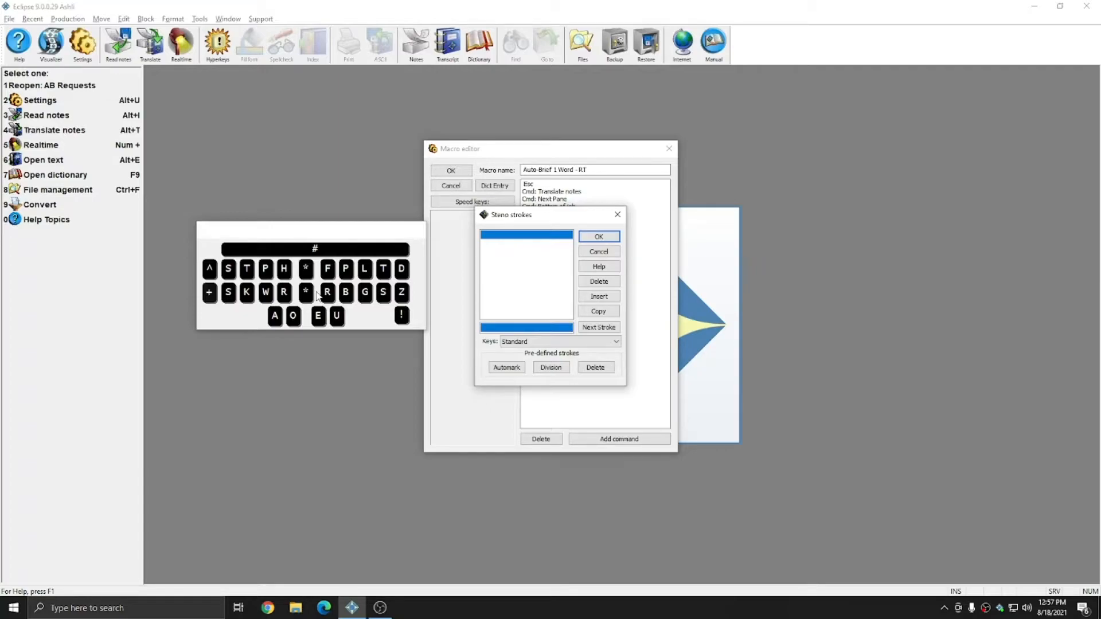
left_click(230, 252)
left_click(227, 265)
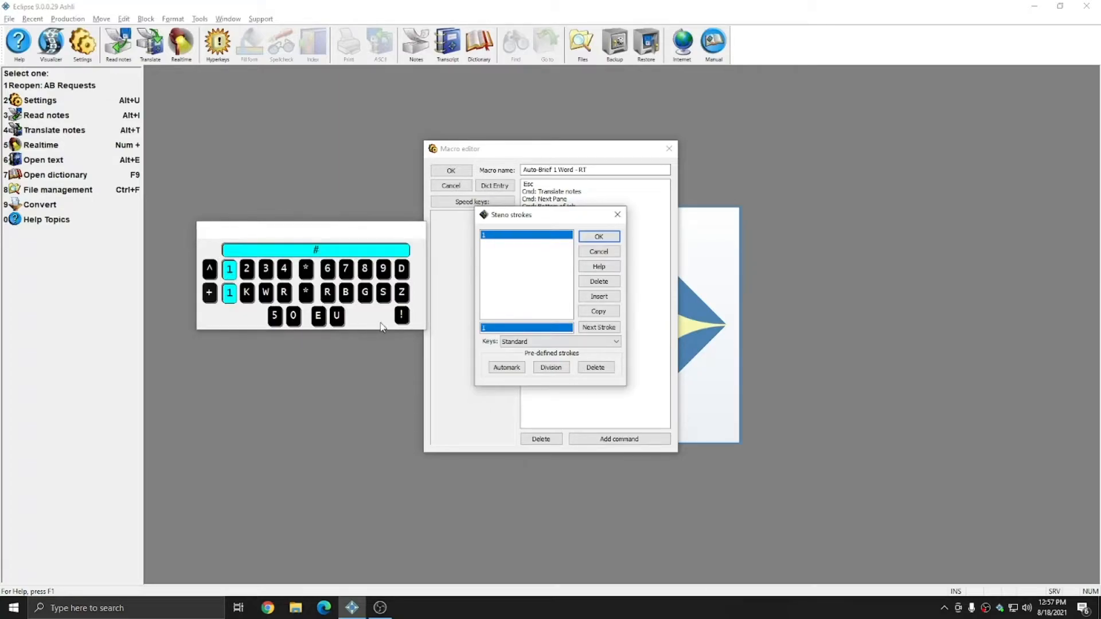
left_click(331, 291)
left_click(402, 293)
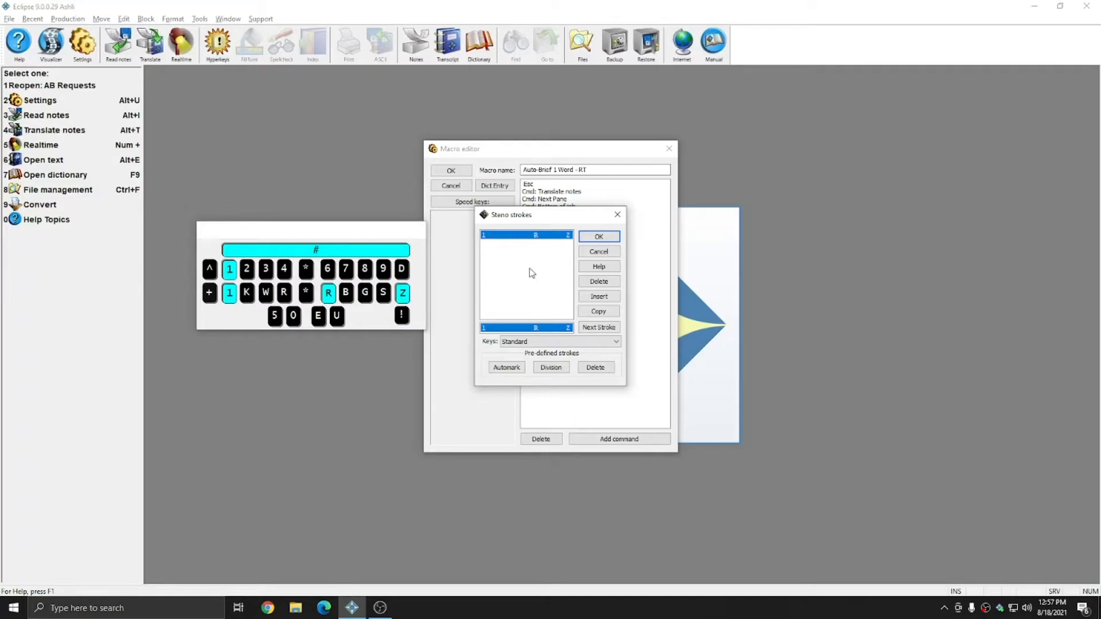
left_click(587, 237)
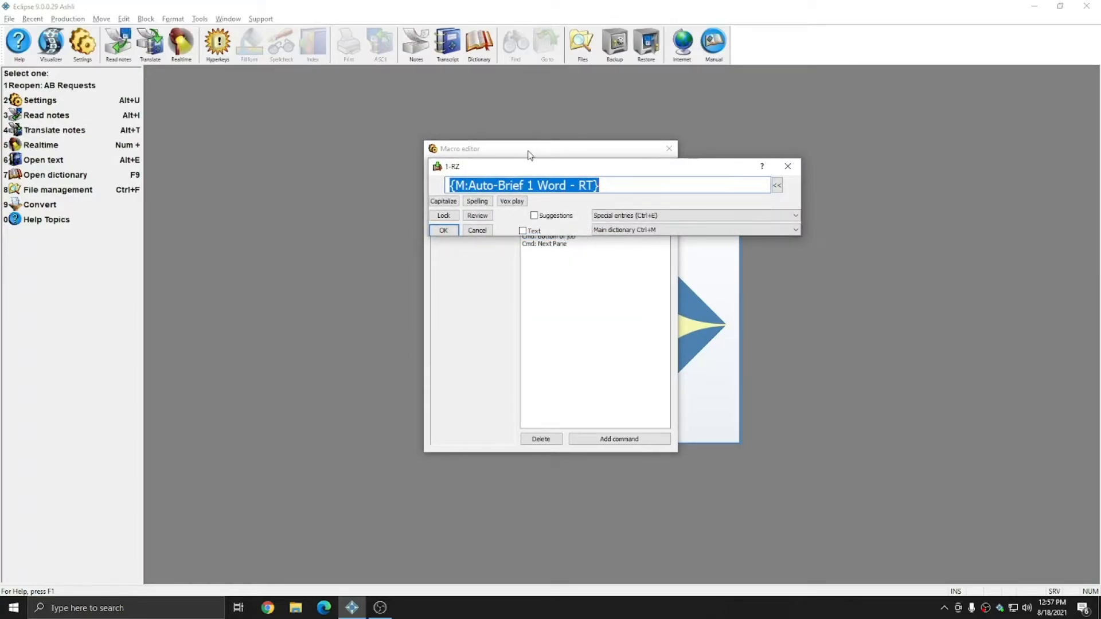
Save the {M:Auto-Brief 1 Word - RT} entry to the main dictionary and close the macro editor.
left_click(653, 185)
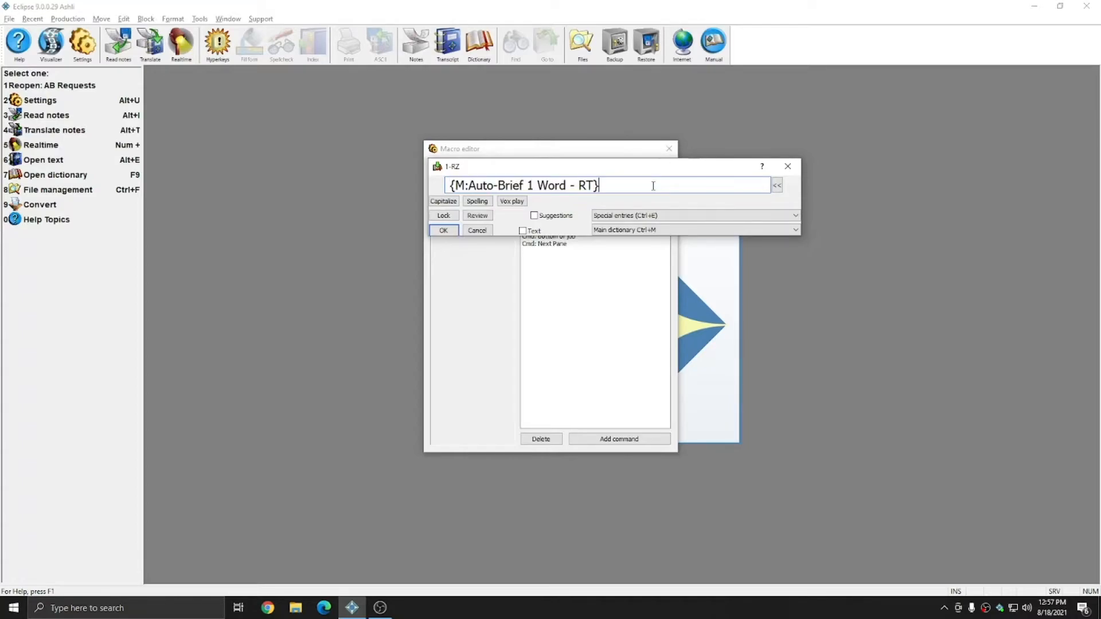
left_click_drag(653, 185, 398, 178)
left_click(636, 185)
left_click(609, 233)
left_click(610, 232)
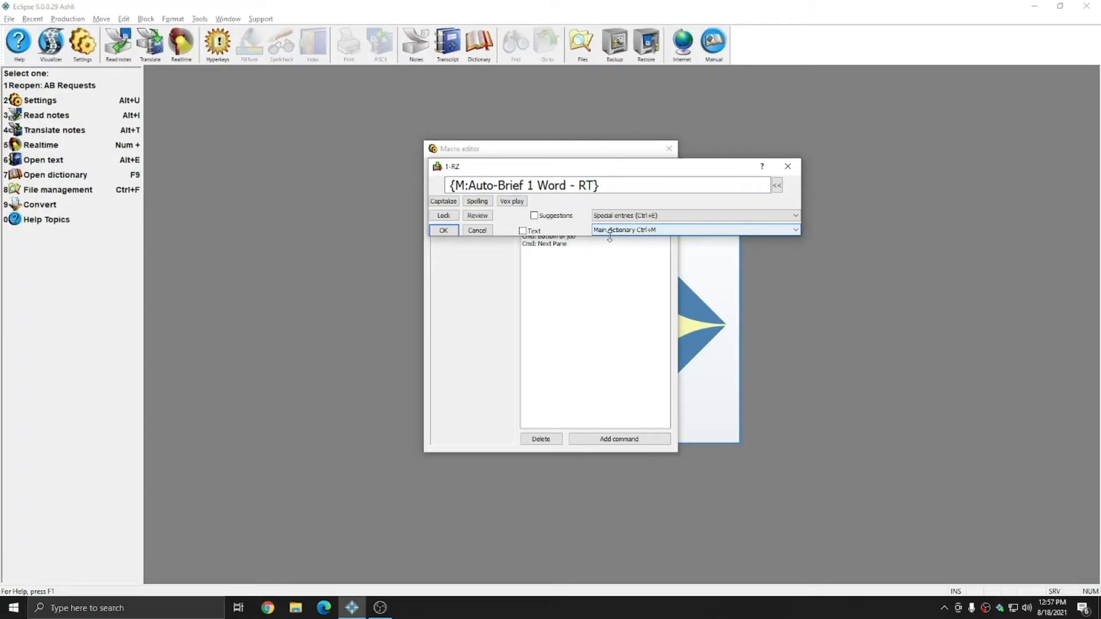
left_click(451, 231)
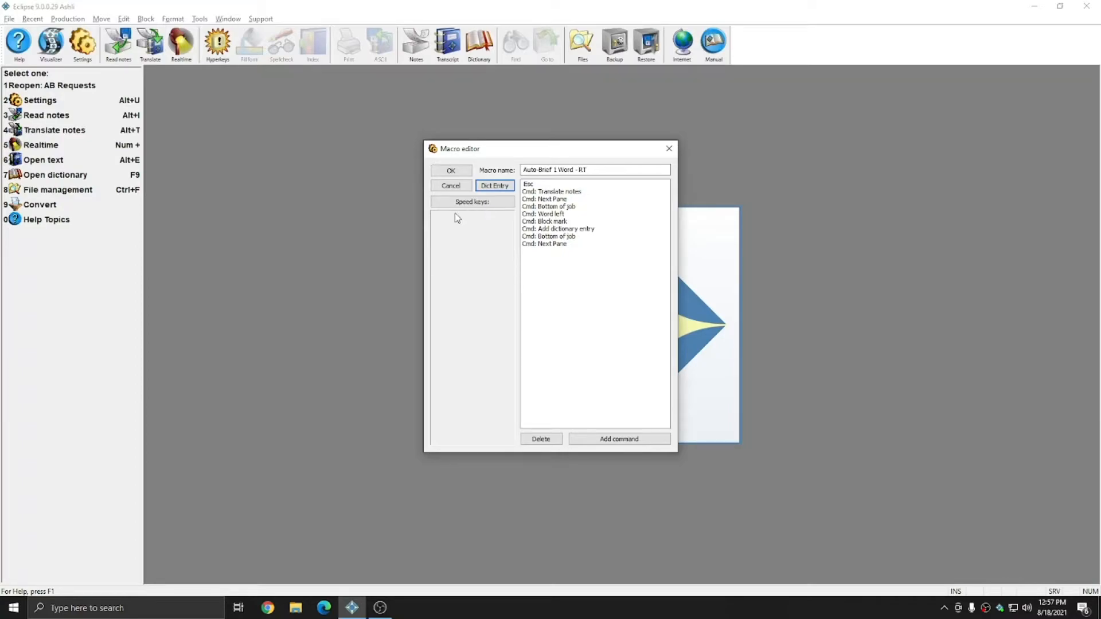
left_click(451, 171)
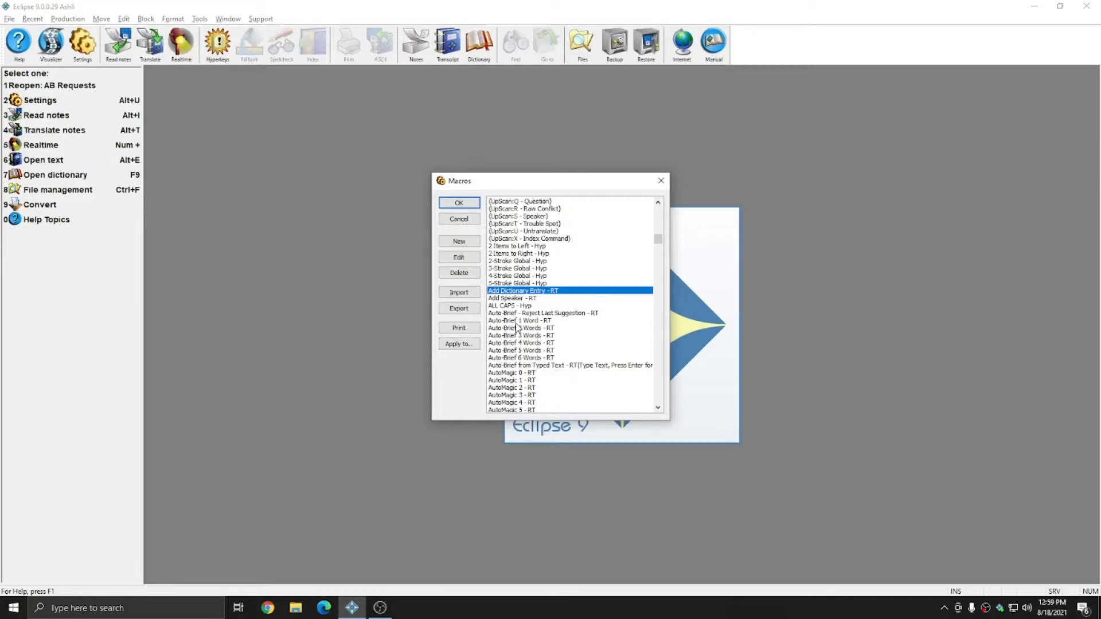
Define the stroke 2-RZ as the main dictionary entry for the Auto-Brief 2 Words - RT macro.
double_click(540, 329)
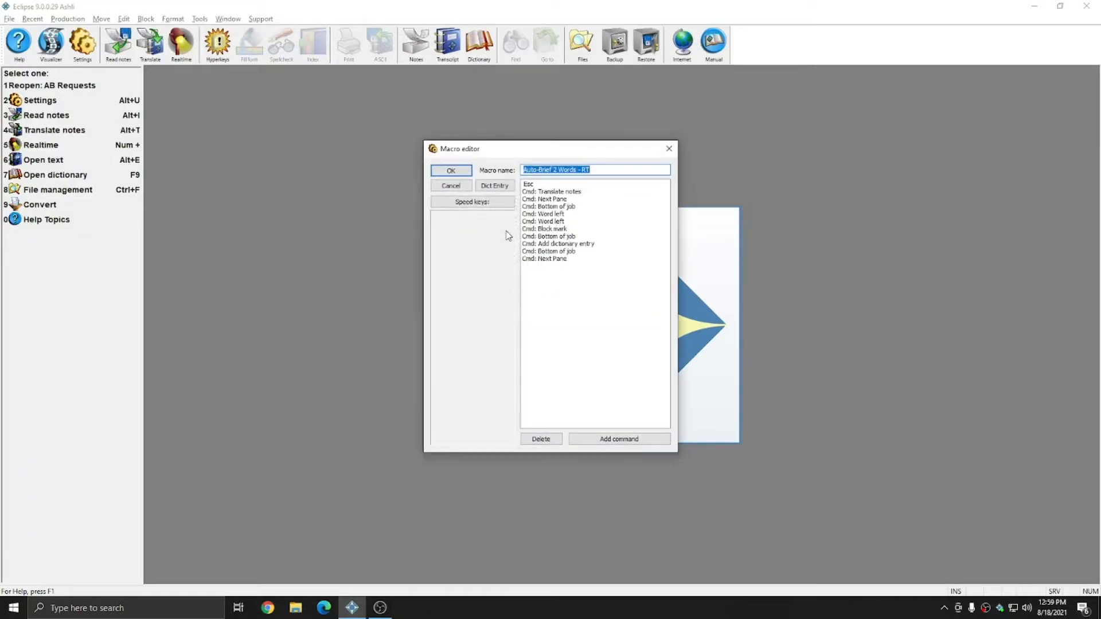
left_click(495, 186)
left_click(321, 250)
left_click(248, 269)
left_click(330, 295)
left_click(598, 236)
left_click(445, 230)
left_click(451, 170)
Define the stroke 3-RZ as the main dictionary entry for the Auto-Brief 3 Words - RT macro.
double_click(528, 337)
left_click(495, 185)
left_click(314, 250)
left_click(266, 269)
left_click(599, 236)
left_click(446, 229)
left_click(451, 170)
Define the stroke 4-RZ as the main dictionary entry for the Auto-Brief 4 Words - RT macro.
double_click(538, 343)
left_click(494, 187)
left_click(317, 250)
left_click(286, 271)
left_click(329, 294)
left_click(403, 294)
left_click(598, 236)
left_click(446, 229)
left_click(451, 171)
Define the stroke 5RZ as the main dictionary entry for the Auto-Brief 5 Words - RT macro.
double_click(538, 350)
left_click(494, 186)
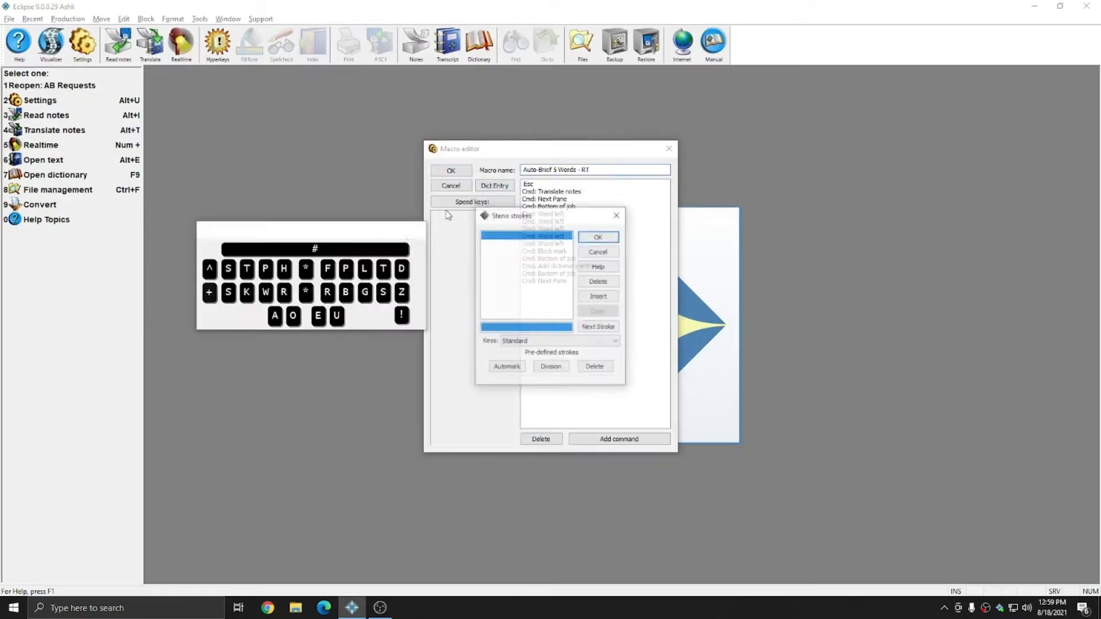
left_click(317, 250)
left_click(276, 316)
left_click(327, 293)
left_click(401, 293)
left_click(599, 236)
left_click(446, 229)
left_click(451, 171)
Define the stroke -6RZ for the Auto-Brief 6 Words - RT macro, and close the macro list and user settings with the changes saved.
double_click(533, 358)
left_click(496, 186)
left_click(316, 250)
left_click(328, 269)
left_click(328, 292)
left_click(403, 293)
left_click(598, 236)
left_click(443, 230)
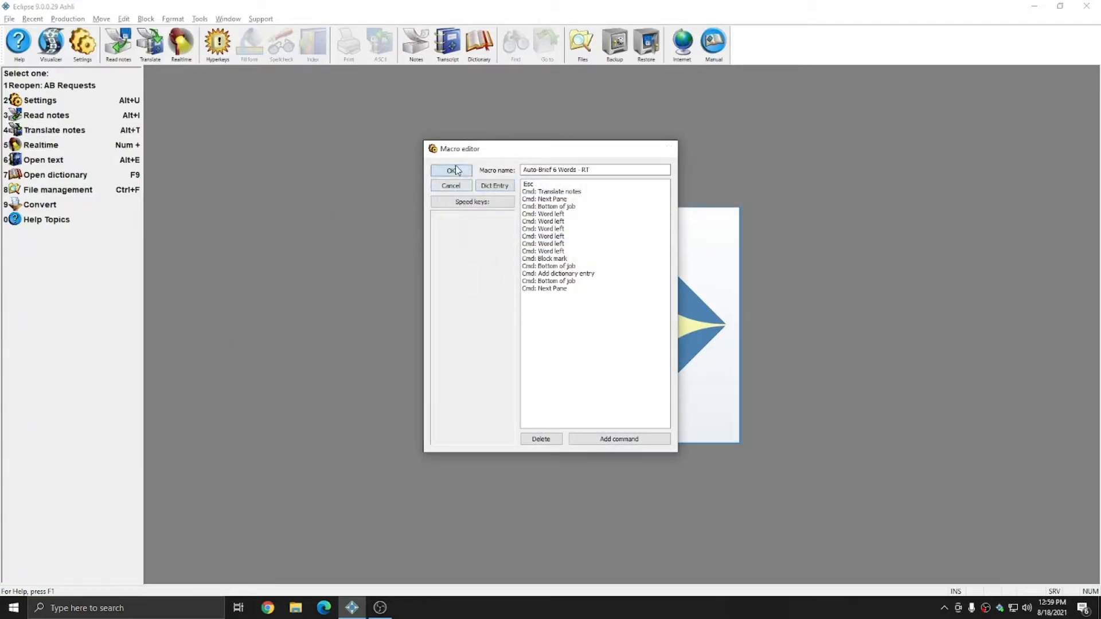
left_click(450, 171)
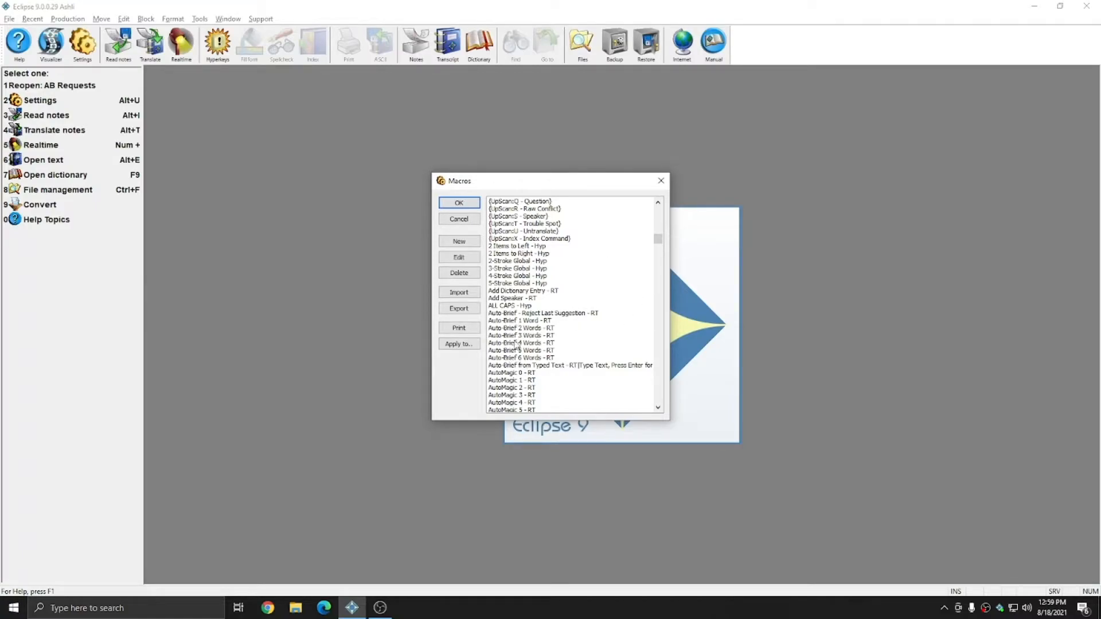
left_click(460, 205)
left_click(487, 397)
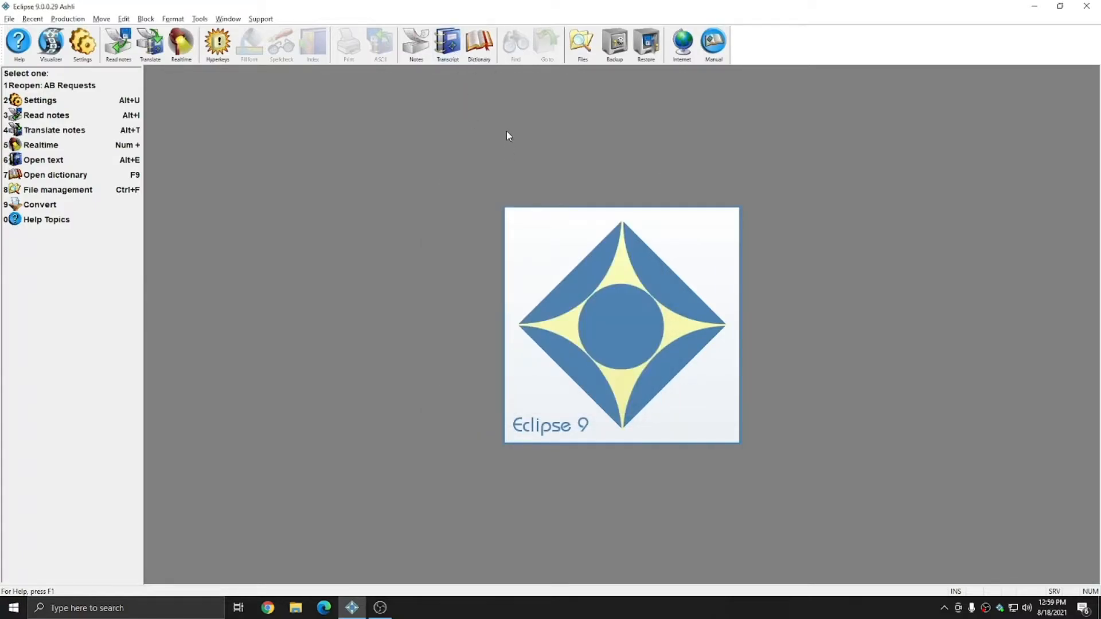
Open the main dictionary, filter it to the Auto-Brief macro entries, and check their assigned steno strokes.
left_click(480, 45)
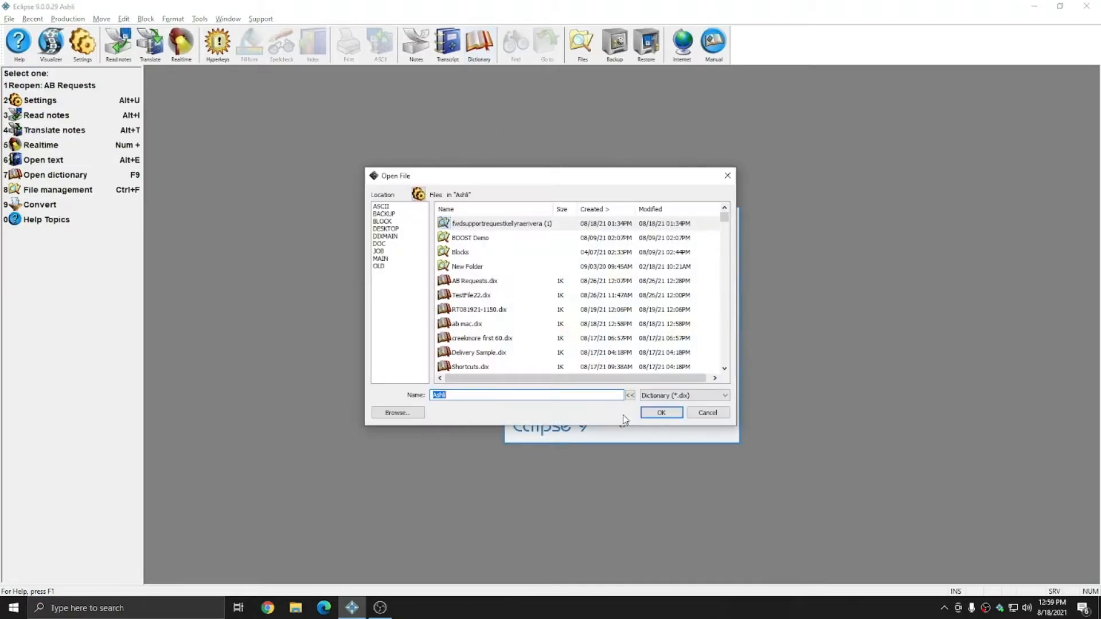
left_click(646, 406)
right_click(484, 314)
left_click(512, 351)
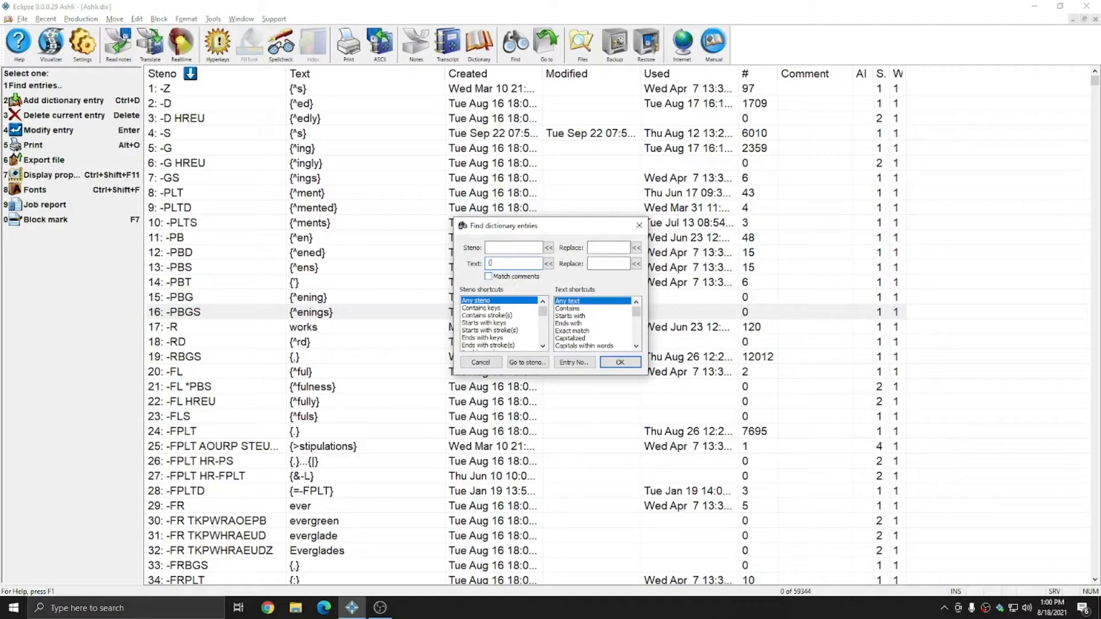
key("Return")
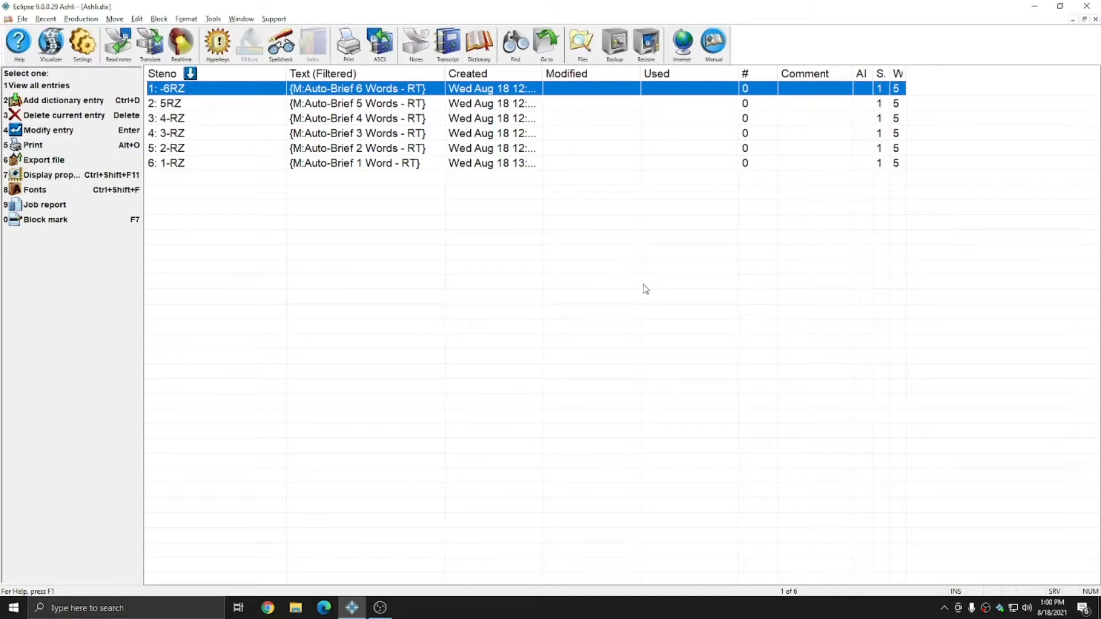
left_click(344, 151)
left_click(367, 107)
left_click(370, 87)
left_click(359, 149)
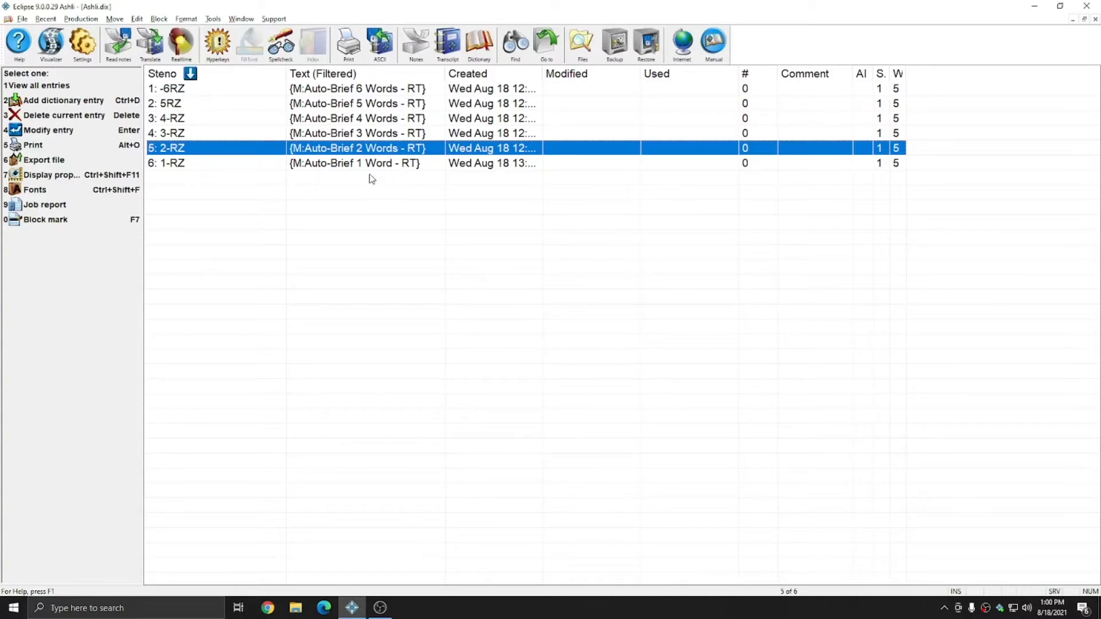
key("Escape")
Start a virtual realtime translation of the AB Requests.not note file.
key("alt+t")
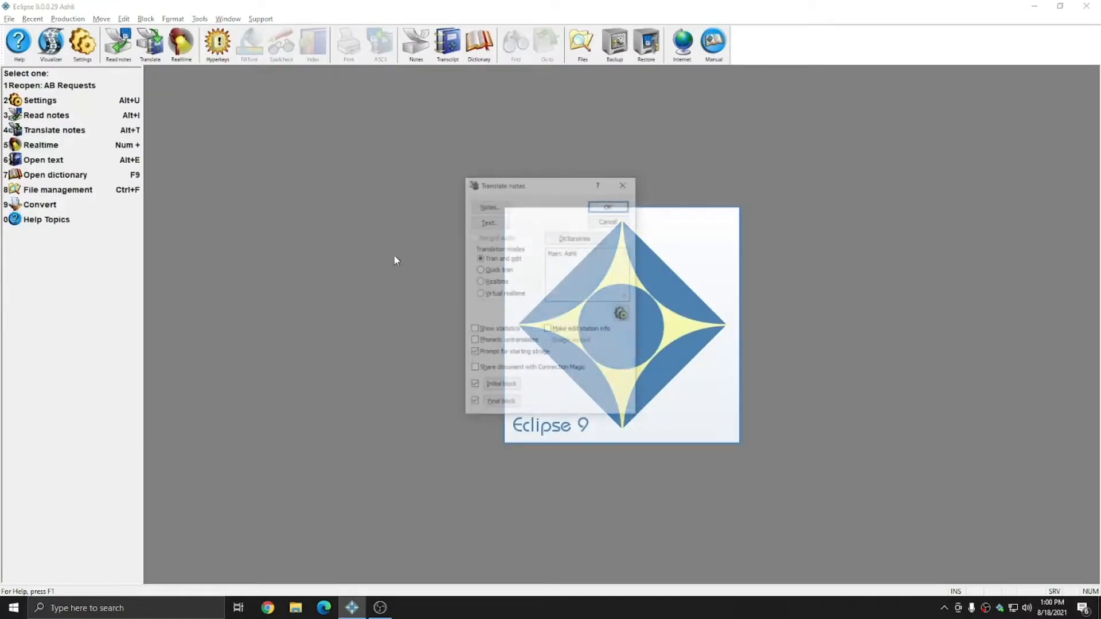
left_click(501, 207)
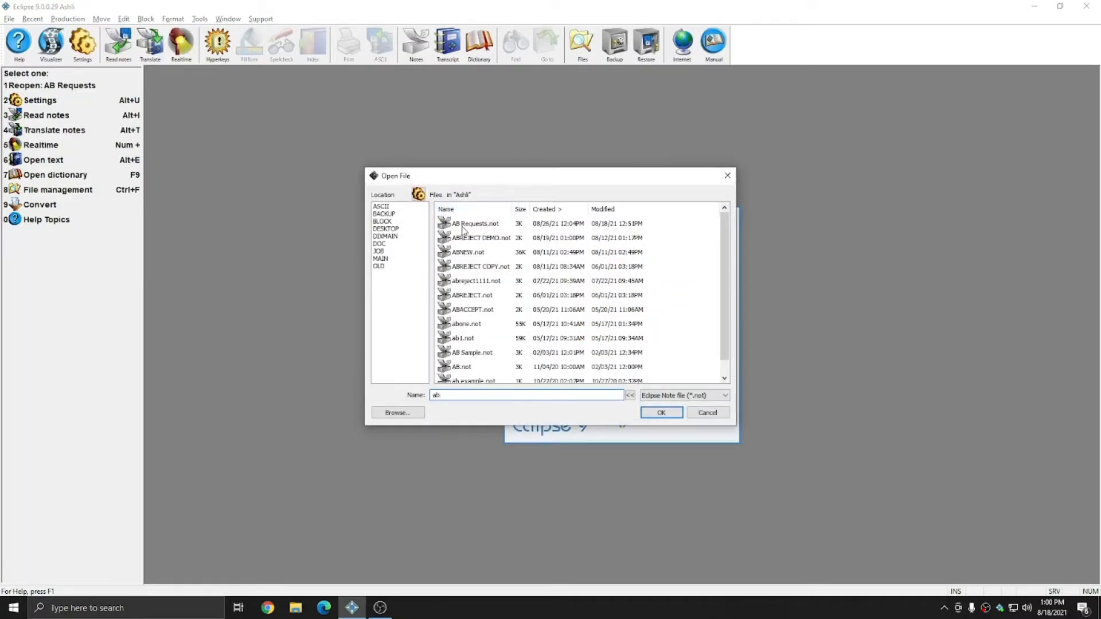
double_click(512, 226)
left_click(609, 205)
left_click(519, 312)
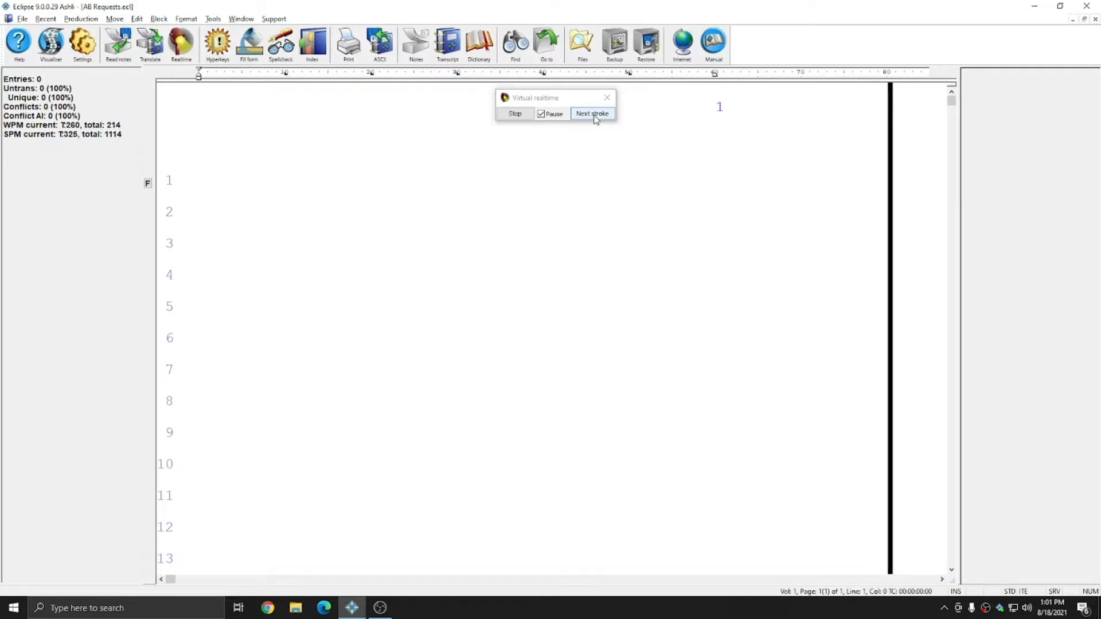
Advance the virtual realtime stroke by stroke through the opening question, up to the 1-RZ stroke after "proceeding".
left_click(595, 119)
left_click(595, 119)
left_click(595, 118)
left_click(595, 118)
left_click(595, 119)
left_click(595, 119)
left_click(595, 119)
left_click(595, 118)
left_click(595, 119)
left_click(595, 119)
left_click(595, 119)
left_click(595, 119)
left_click(595, 119)
left_click(595, 119)
left_click(595, 119)
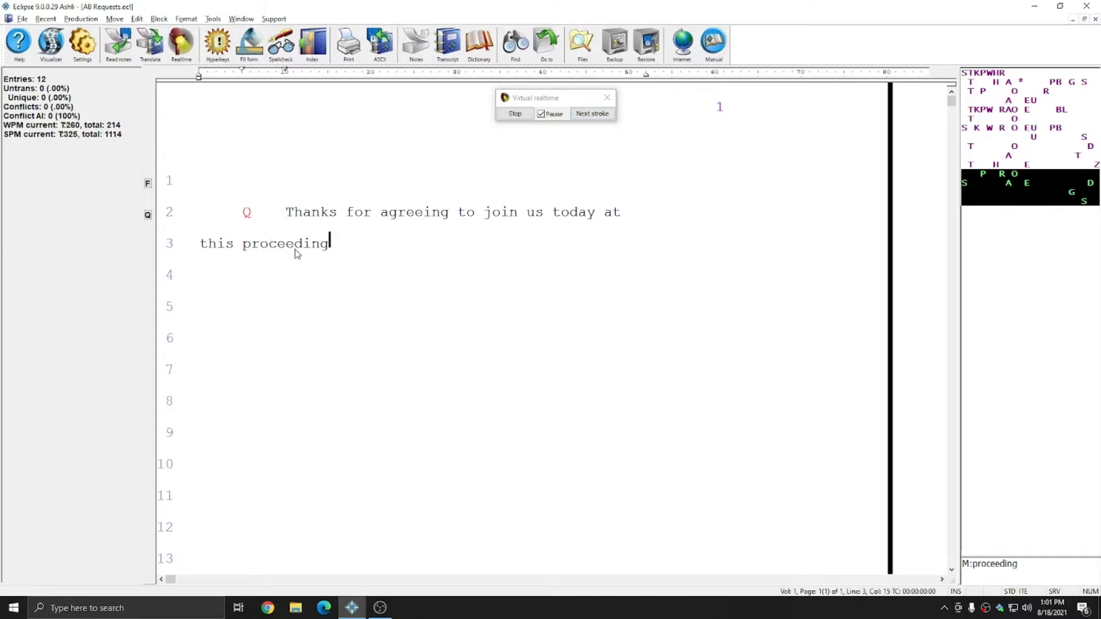
left_click(580, 115)
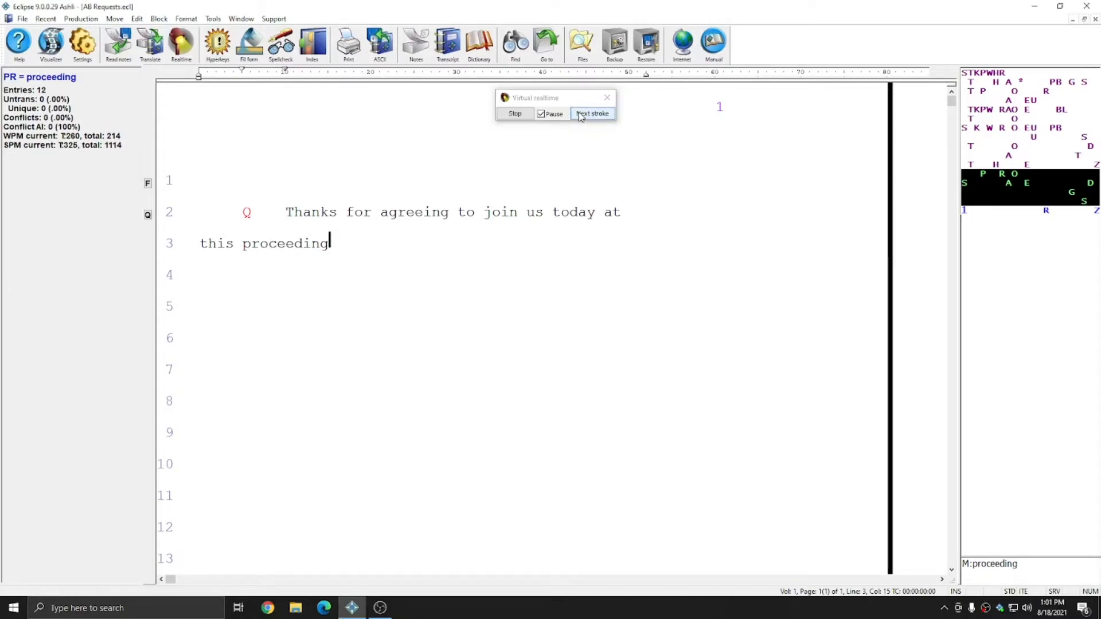
Advance the virtual realtime through the answer "You're welcome." and the question "What is your name?".
left_click(580, 114)
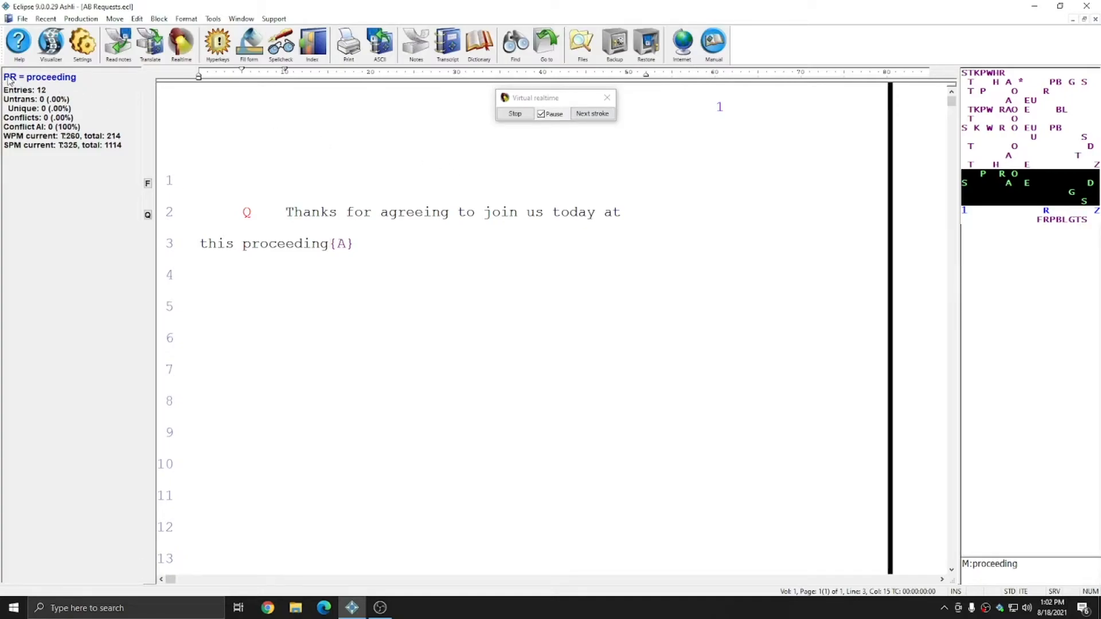
left_click(600, 115)
left_click(602, 115)
left_click(603, 116)
left_click(603, 116)
left_click(603, 116)
left_click(603, 116)
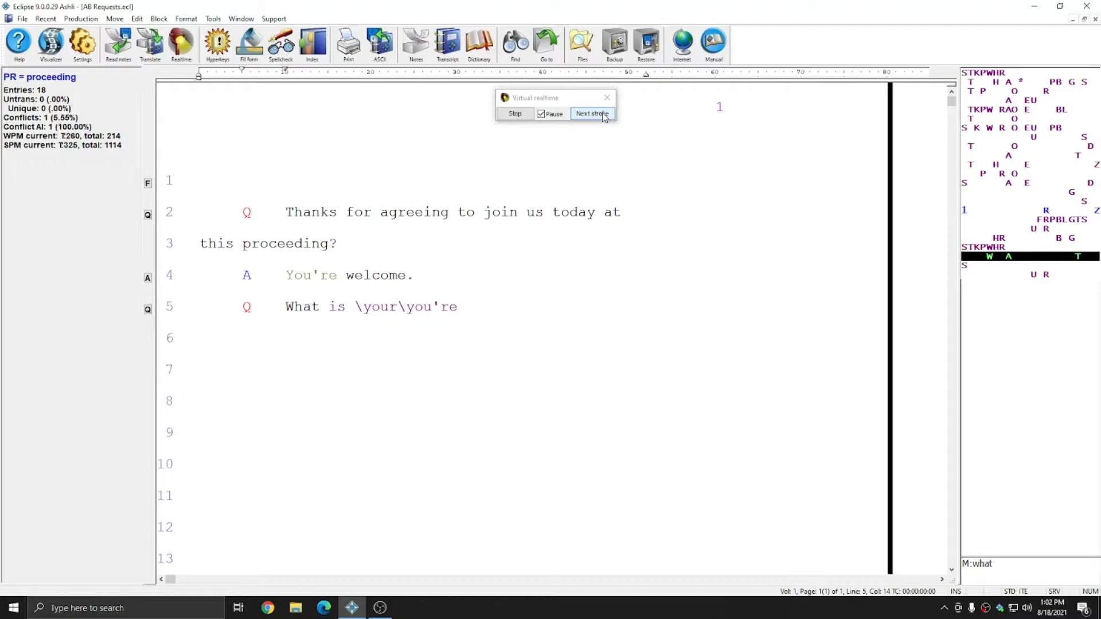
left_click(603, 116)
left_click(603, 116)
left_click(603, 115)
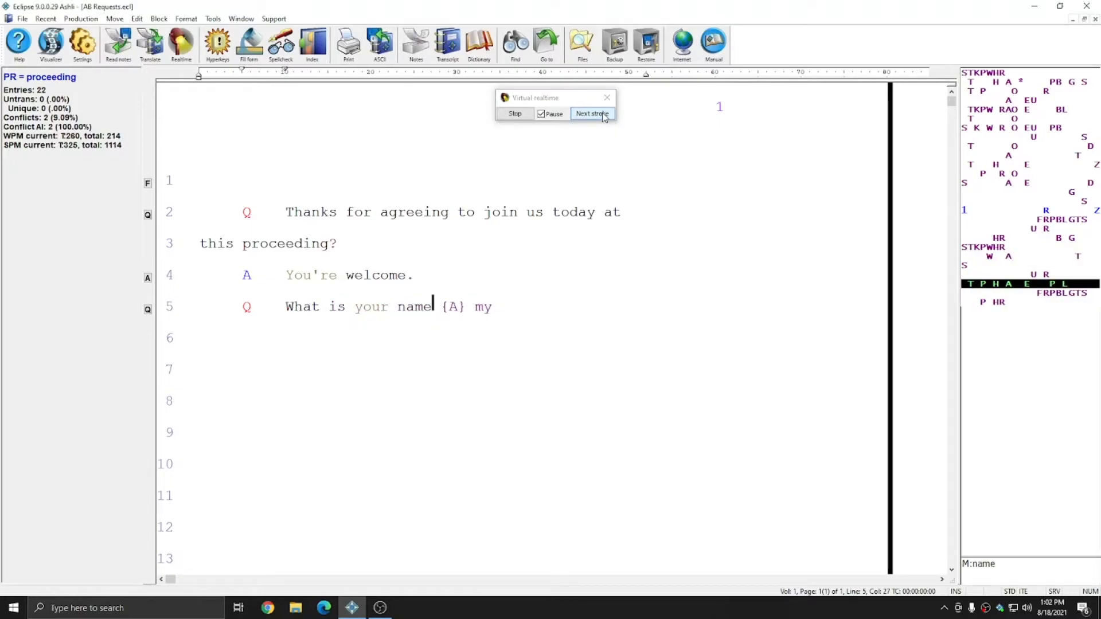
Advance through the witness's answer to the 3-RZ stroke, requesting a three-word auto-brief for the full name, and locate that name's start and end.
left_click(603, 116)
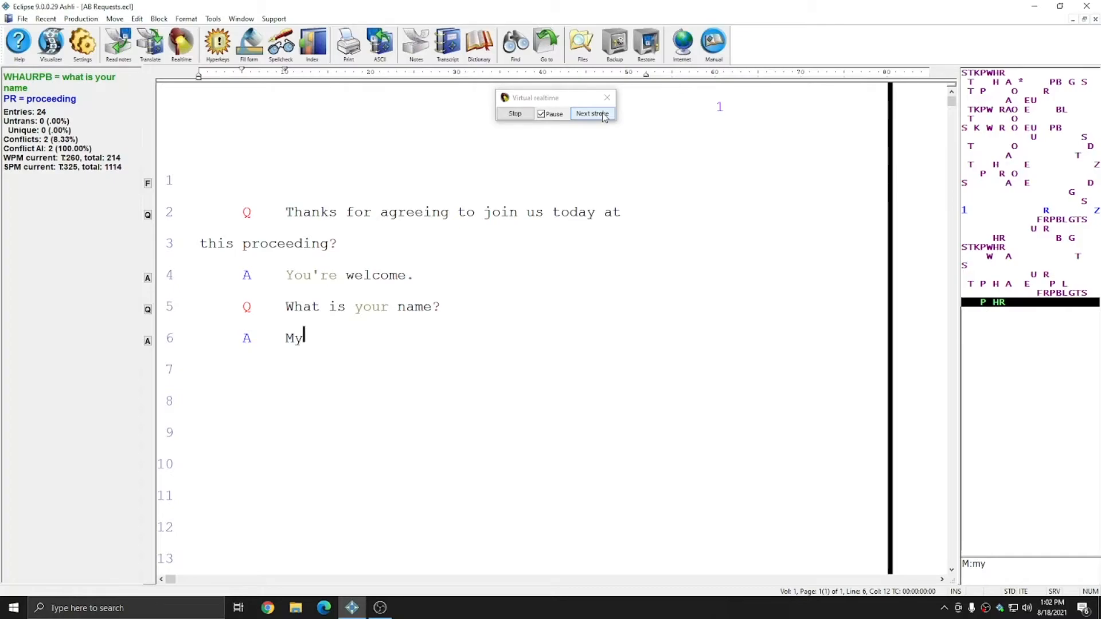
left_click(599, 114)
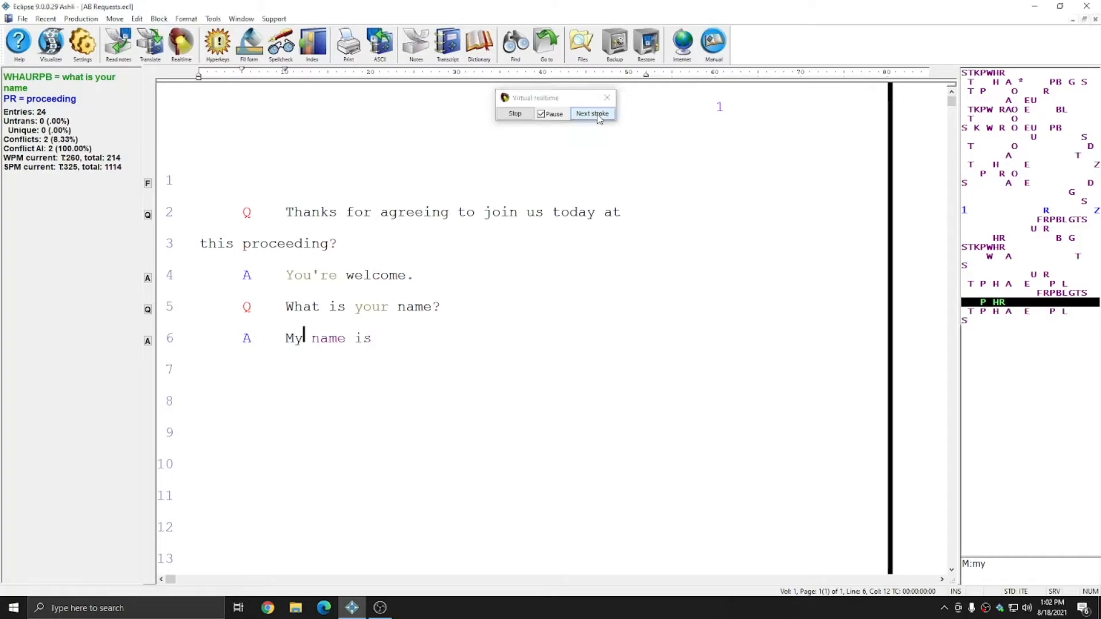
left_click(599, 114)
left_click(599, 114)
left_click(599, 115)
left_click(599, 114)
left_click(599, 114)
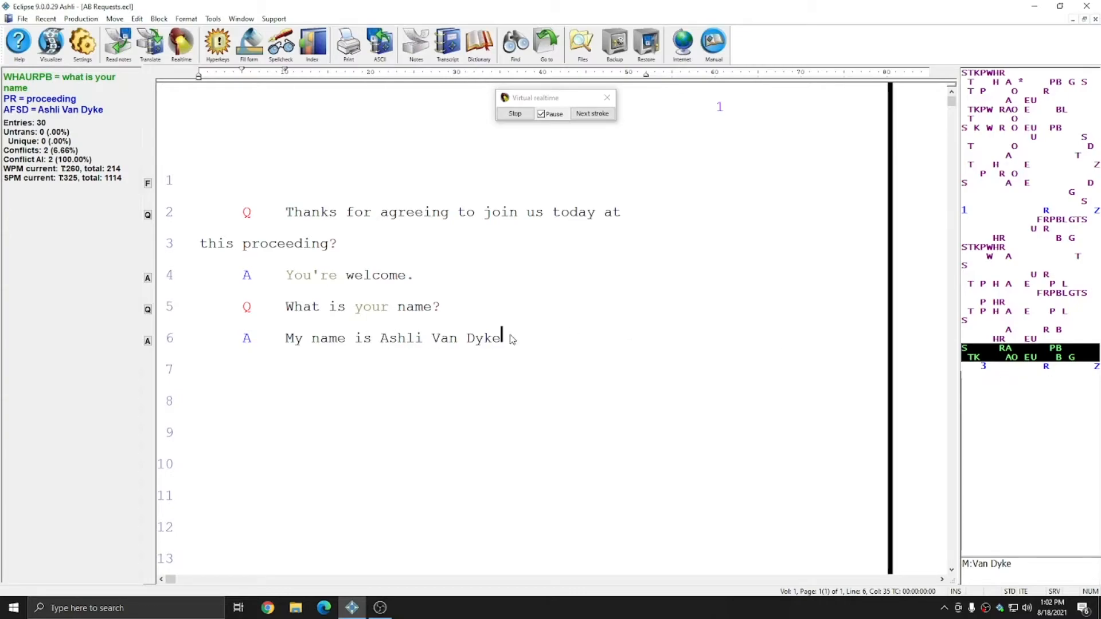
left_click(381, 339)
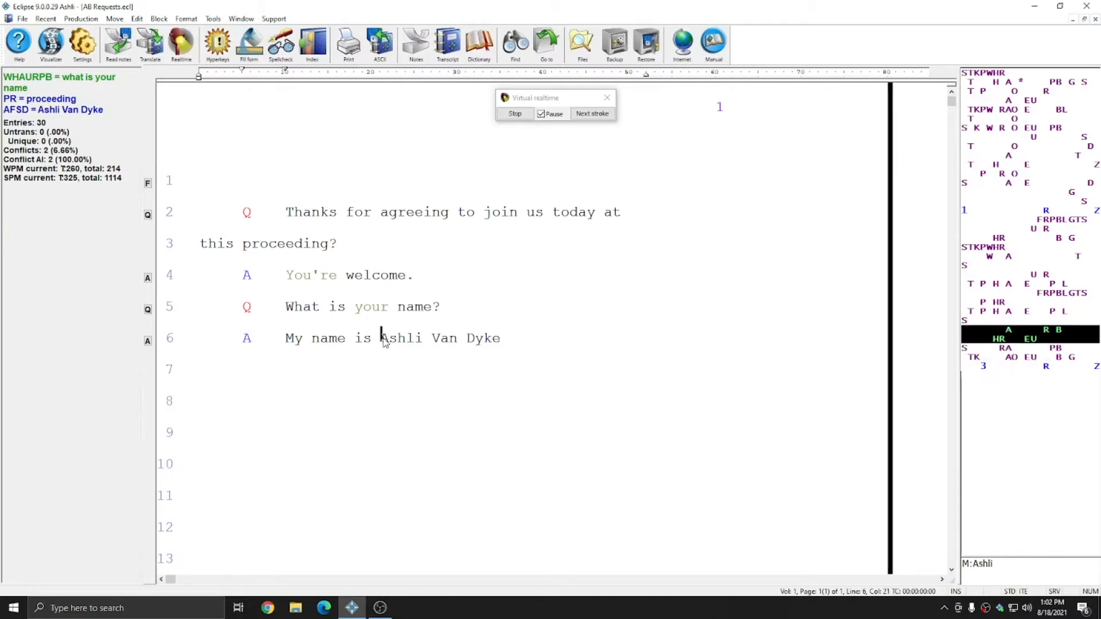
left_click(502, 338)
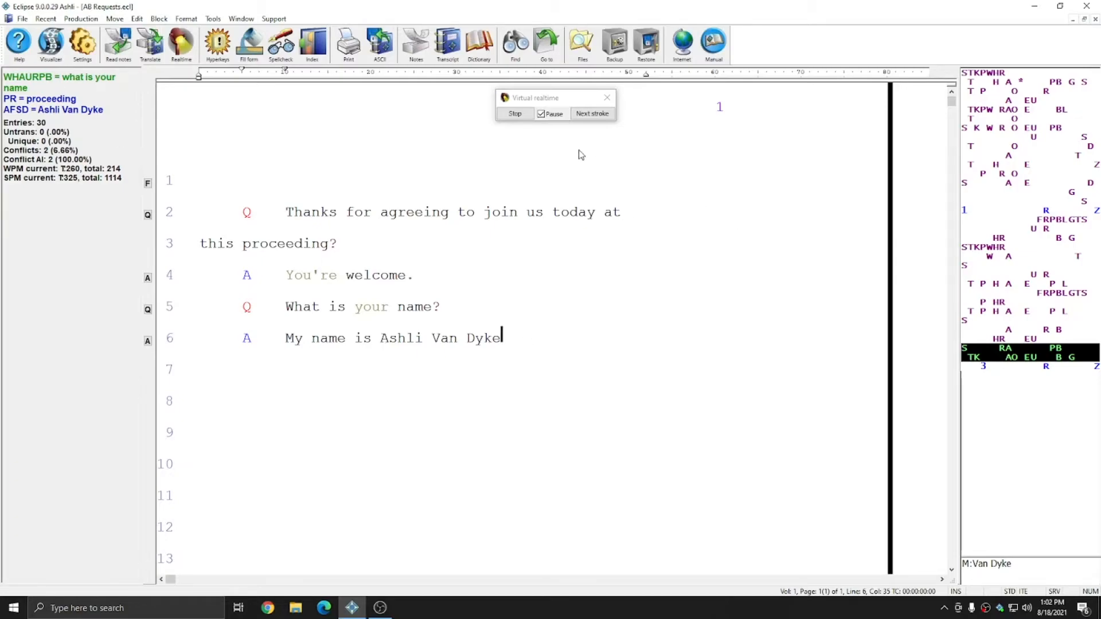
Advance the virtual realtime through the spelled-out first name and the question "Thank you. Where do you work?".
left_click(584, 116)
left_click(584, 117)
left_click(584, 114)
left_click(584, 114)
left_click(584, 114)
left_click(584, 115)
left_click(584, 115)
left_click(584, 114)
left_click(584, 115)
left_click(584, 115)
left_click(583, 114)
left_click(583, 115)
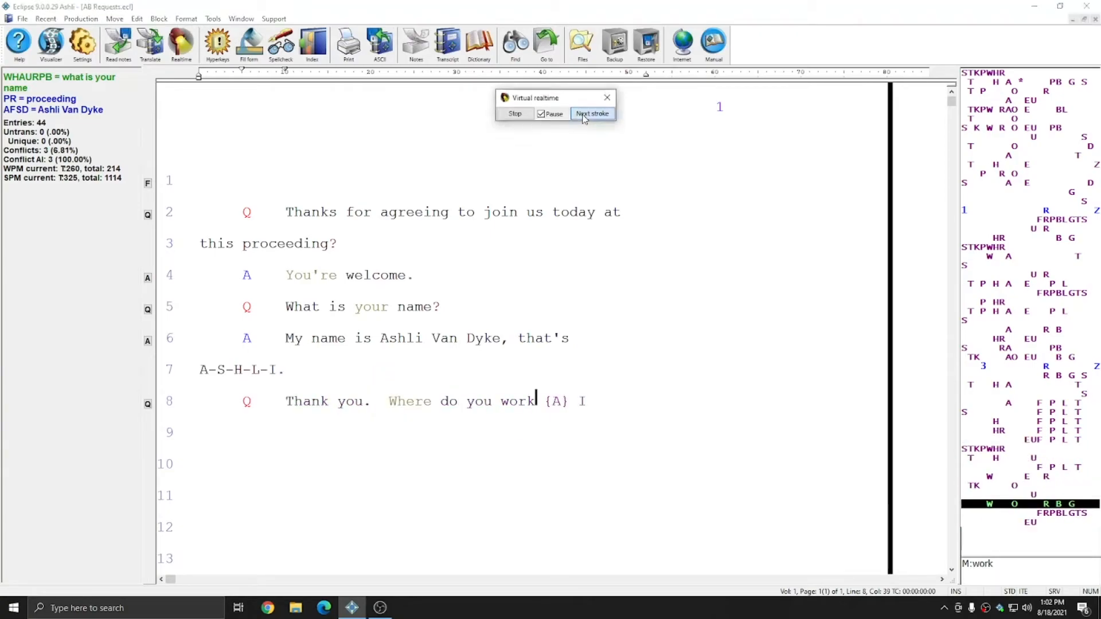
Advance through "I work for Advantage Software" to the 2-RZ stroke, requesting a two-word auto-brief for the company name.
left_click(584, 115)
left_click(583, 115)
left_click(584, 115)
left_click(583, 114)
left_click(584, 115)
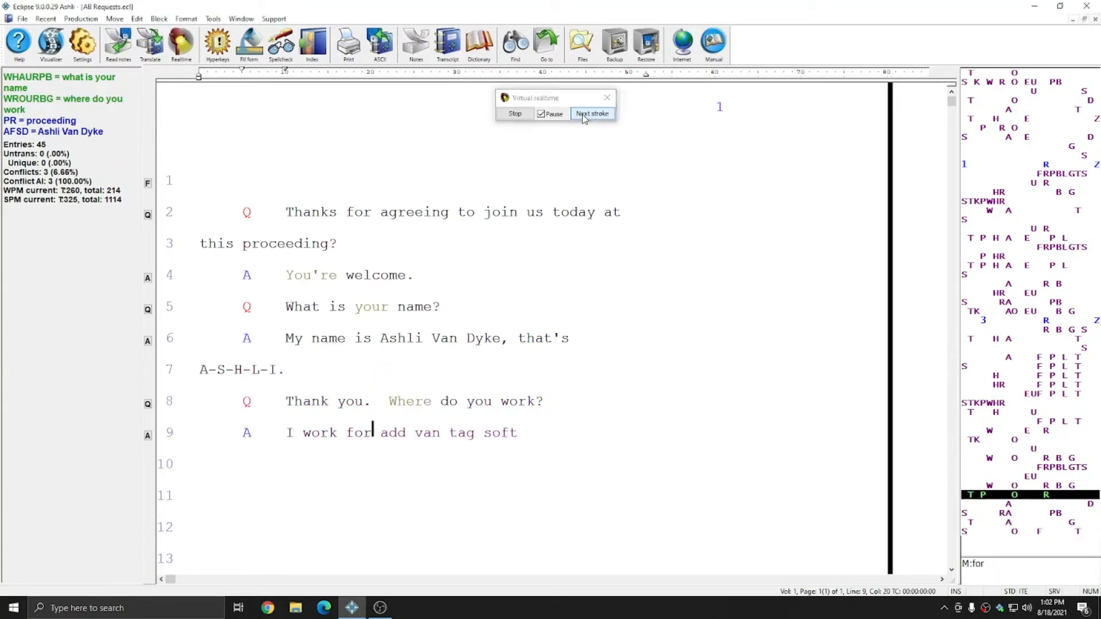
left_click(584, 115)
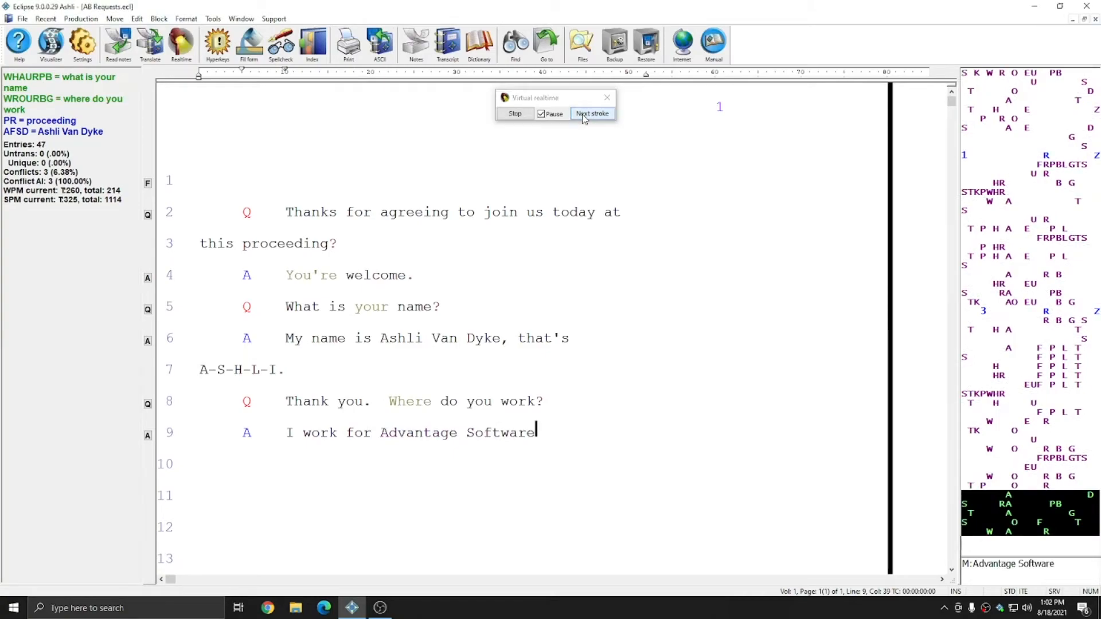
left_click(584, 115)
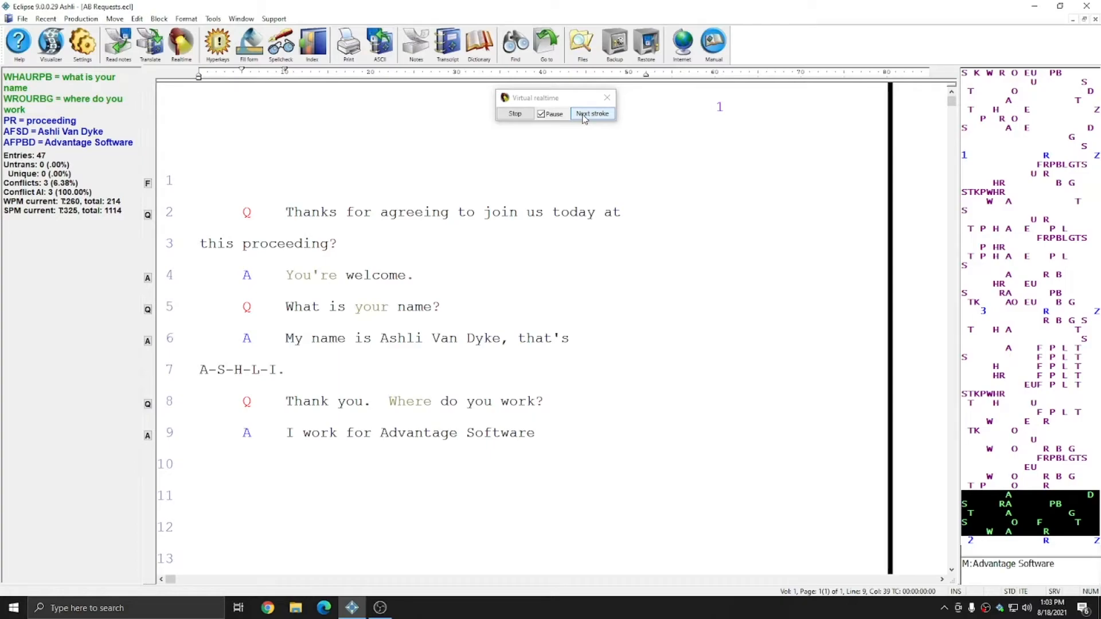
left_click(584, 115)
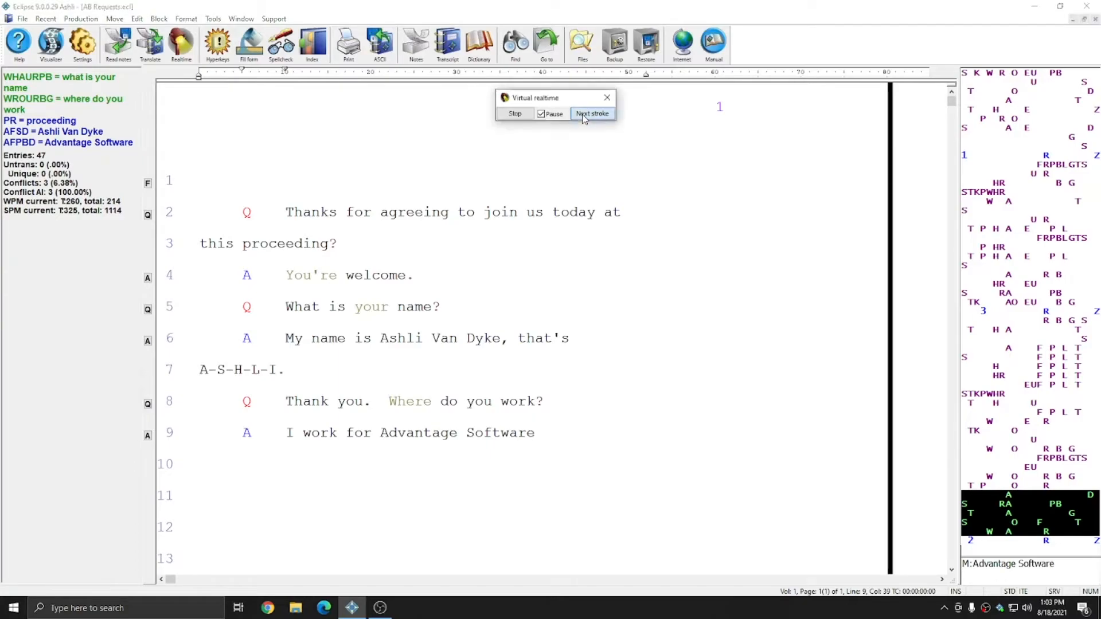
Advance the virtual realtime through the rest of the work answer, "in Stuart, Florida".
left_click(583, 117)
left_click(583, 117)
left_click(583, 117)
left_click(584, 117)
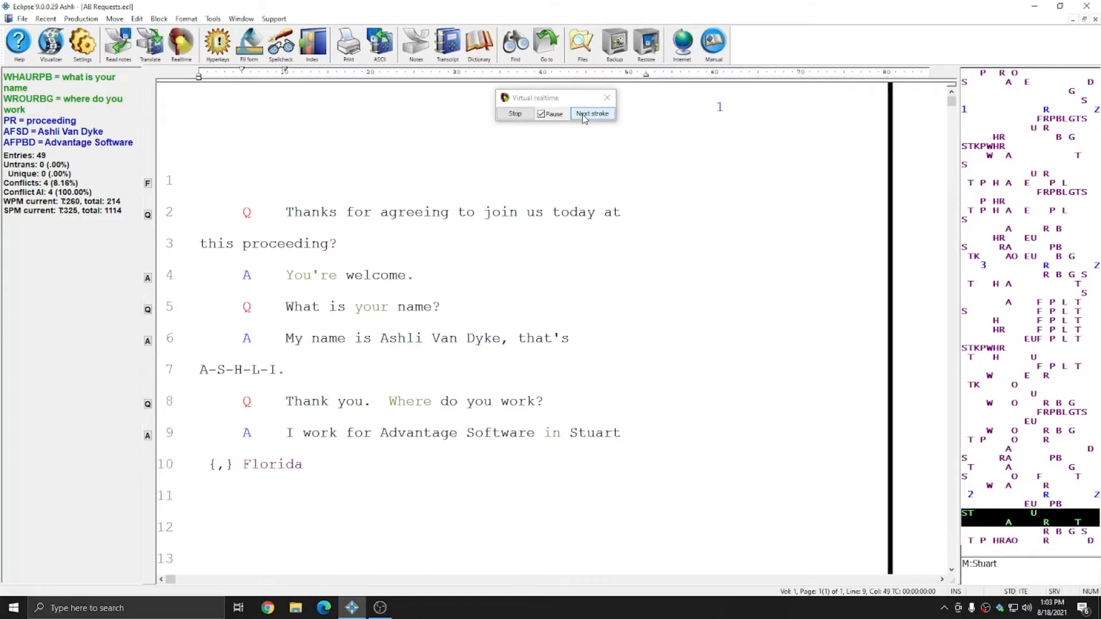
Advance through the question about the county, written with the AFPBD auto-brief, up to "Advantage Software" at the start of the answer.
left_click(584, 117)
left_click(583, 117)
left_click(583, 117)
left_click(583, 117)
left_click(584, 117)
left_click(583, 117)
left_click(584, 117)
left_click(584, 117)
left_click(584, 117)
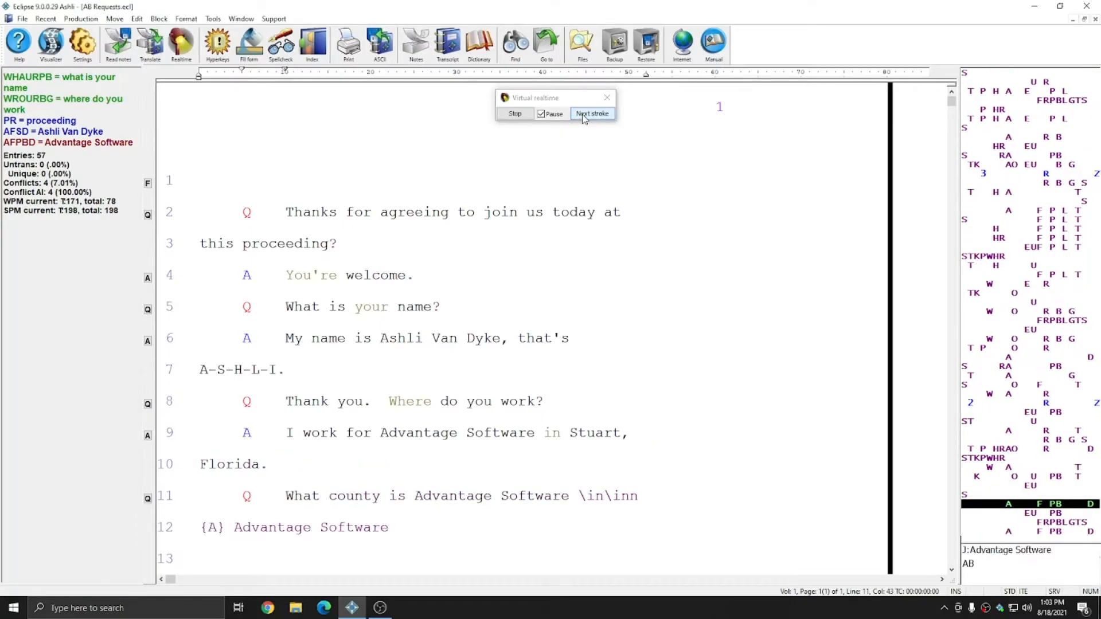
left_click(584, 117)
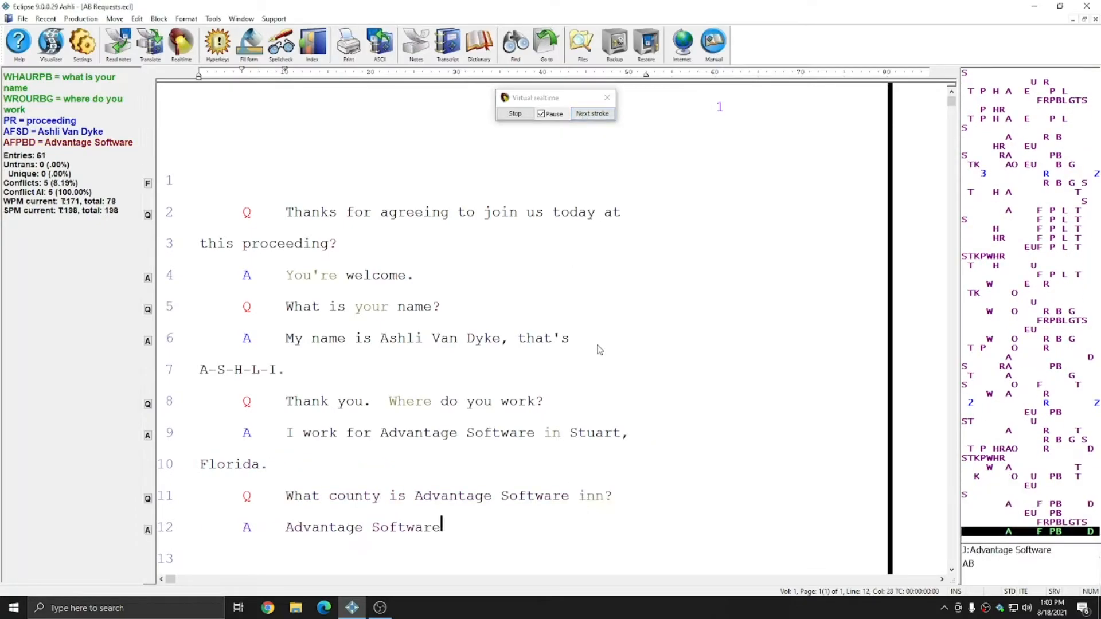
Check the steno strokes behind "Advantage Software" in the question on line 11 and the answer on line 12.
left_click(417, 498)
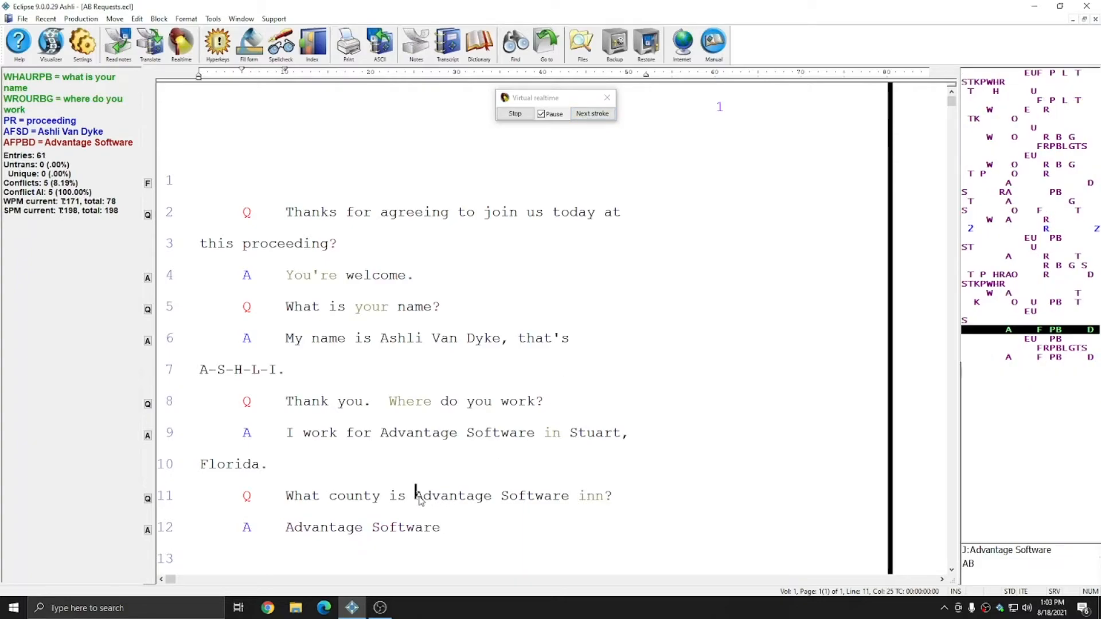
left_click(287, 527)
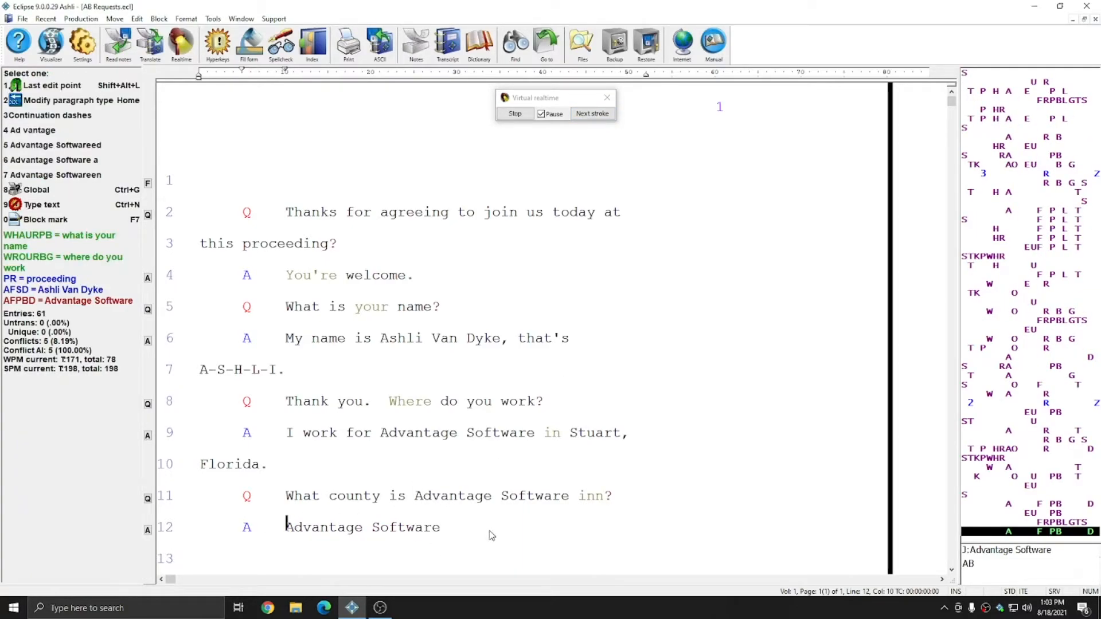
left_click(452, 530)
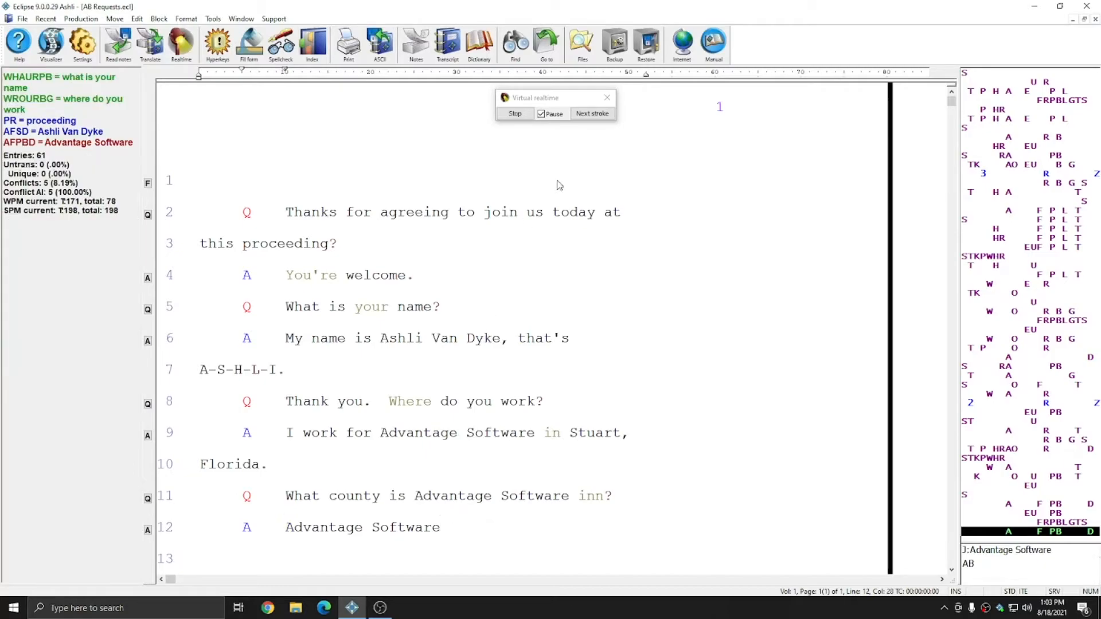
Advance the virtual realtime through the rest of the county answer, "is in Martin County".
left_click(602, 114)
left_click(602, 114)
left_click(602, 115)
left_click(602, 115)
left_click(602, 115)
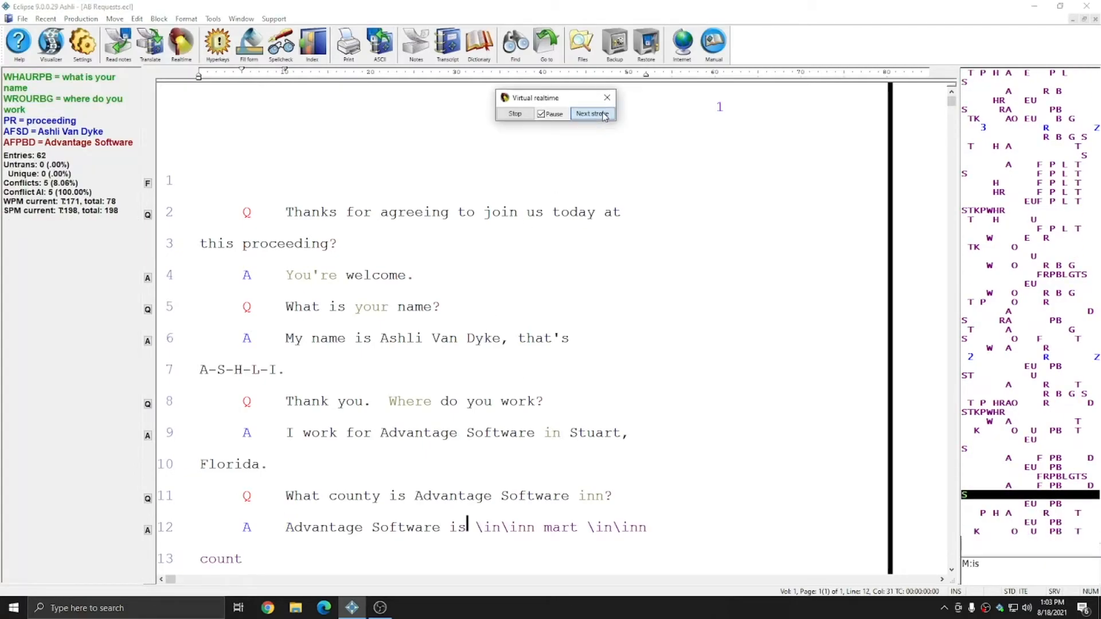
left_click(603, 114)
left_click(603, 114)
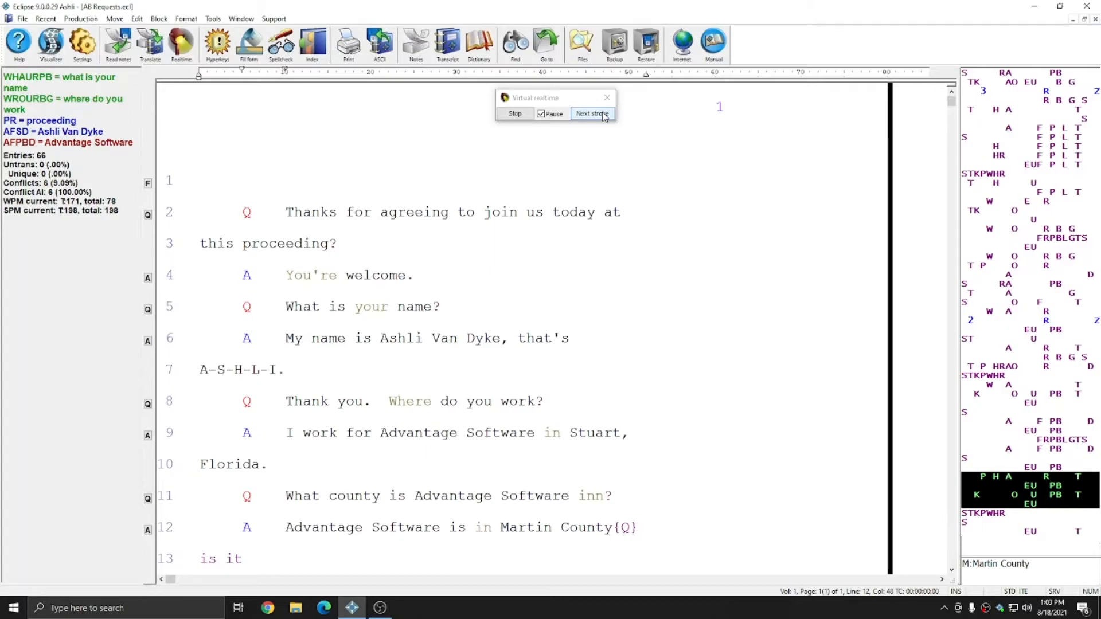
Advance through the question "Is it on High Meadows Parkway" to the 3-RZ stroke, requesting a three-word auto-brief for the road name.
left_click(603, 115)
left_click(603, 114)
left_click(603, 114)
left_click(603, 114)
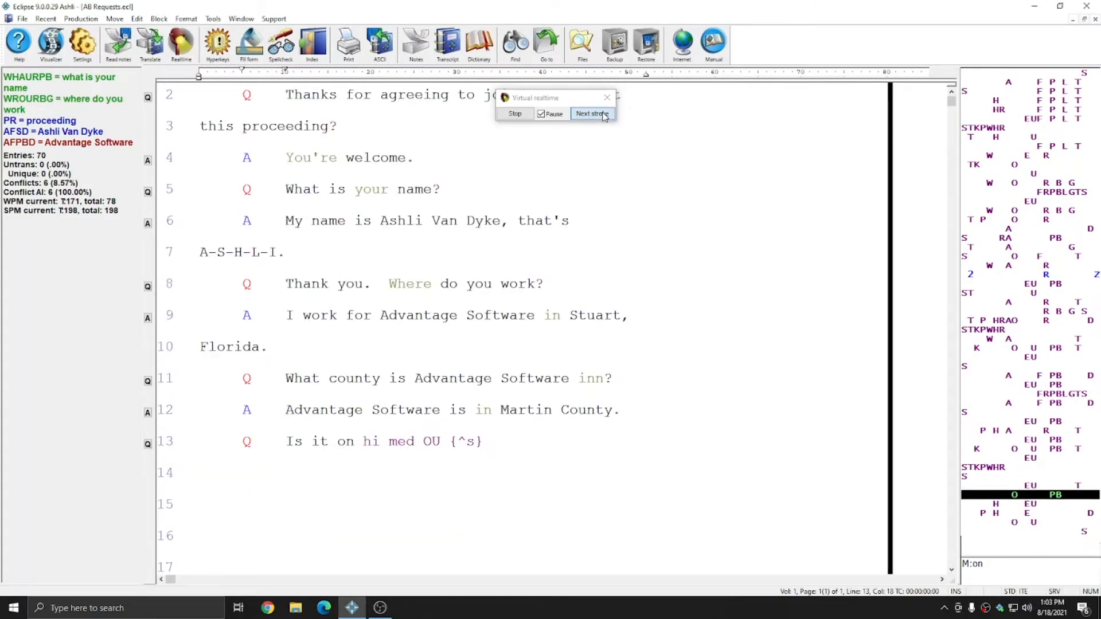
left_click(603, 114)
left_click(603, 115)
left_click(603, 114)
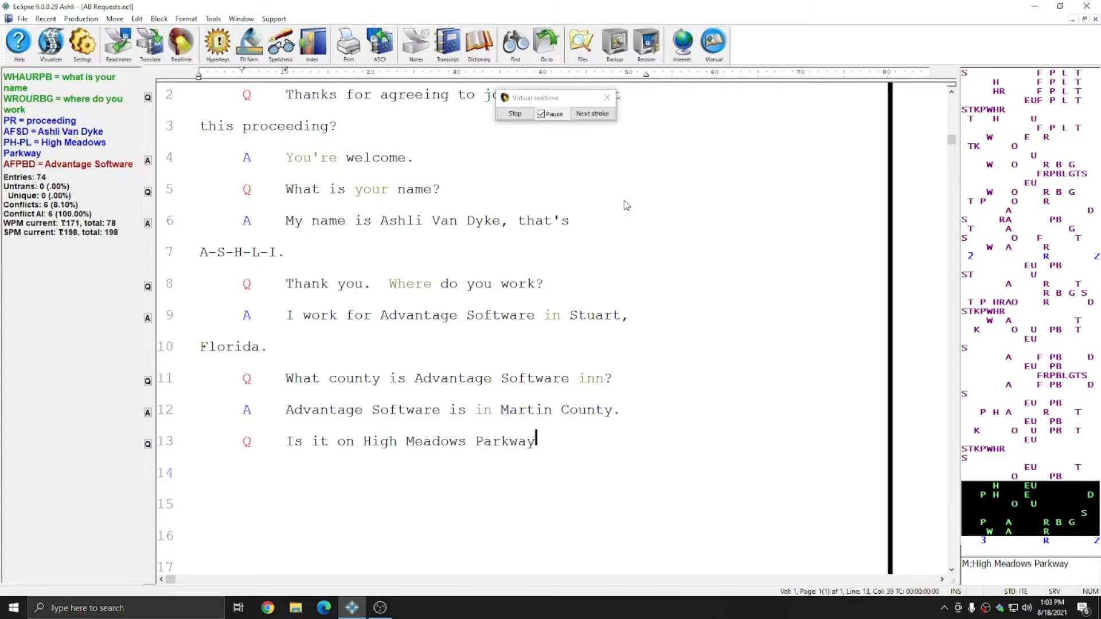
Advance through the answer "No its not on High Meadows Parkway.", written with the PH-PL auto-brief, up to the word "Can".
left_click(589, 118)
left_click(589, 118)
left_click(588, 118)
left_click(589, 119)
left_click(588, 118)
left_click(589, 118)
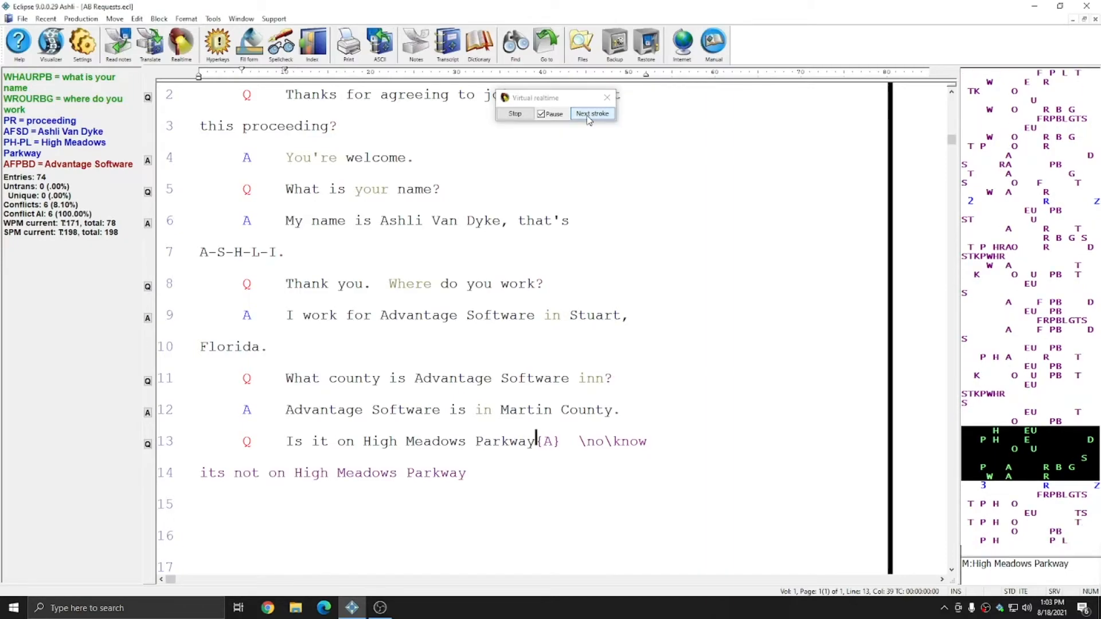
left_click(589, 118)
left_click(589, 118)
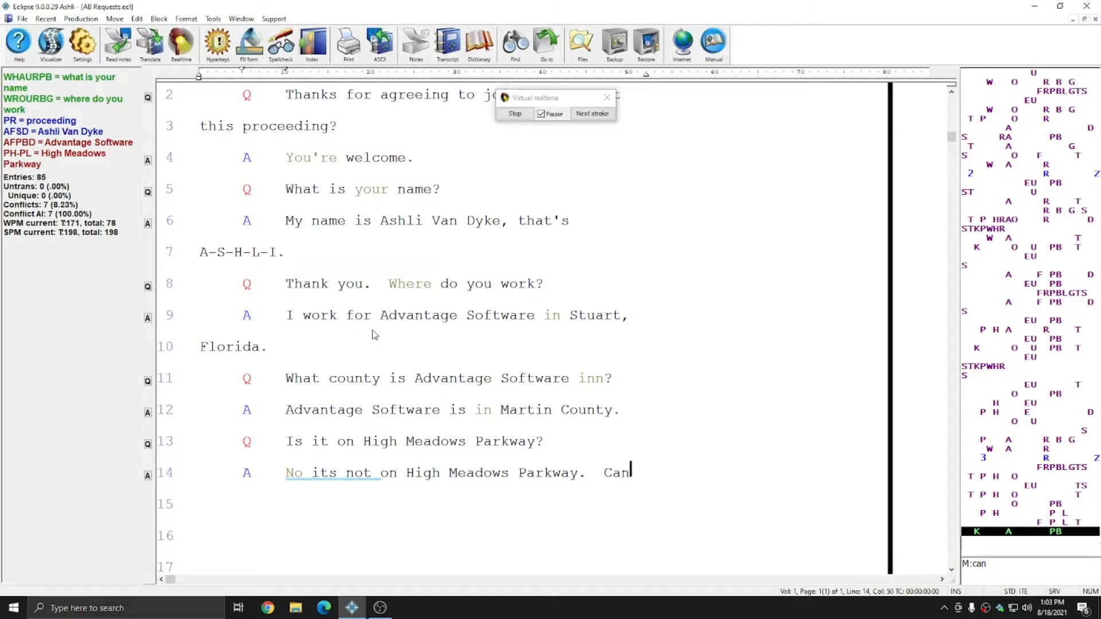
Compare the steno strokes behind "High Meadows Parkway" in the question on line 13 and the answer on line 14.
left_click(410, 473)
left_click_drag(452, 470, 581, 462)
left_click(583, 471)
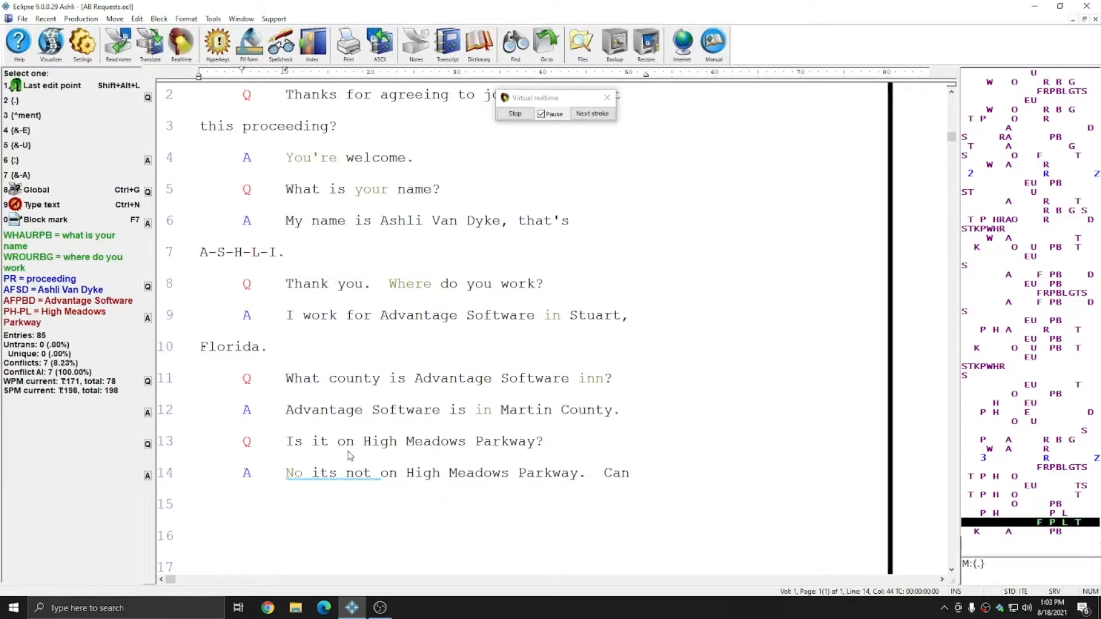
left_click_drag(364, 442, 542, 446)
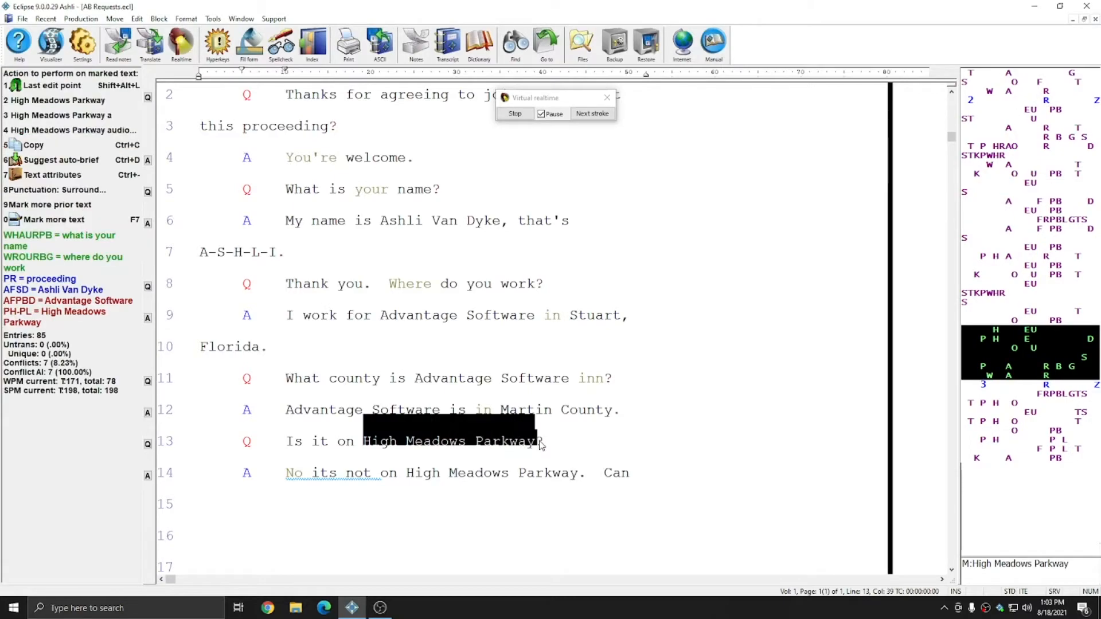
left_click(541, 445)
left_click_drag(408, 475, 581, 475)
left_click(581, 475)
left_click(536, 477)
left_click_drag(407, 475, 585, 476)
left_click(588, 476)
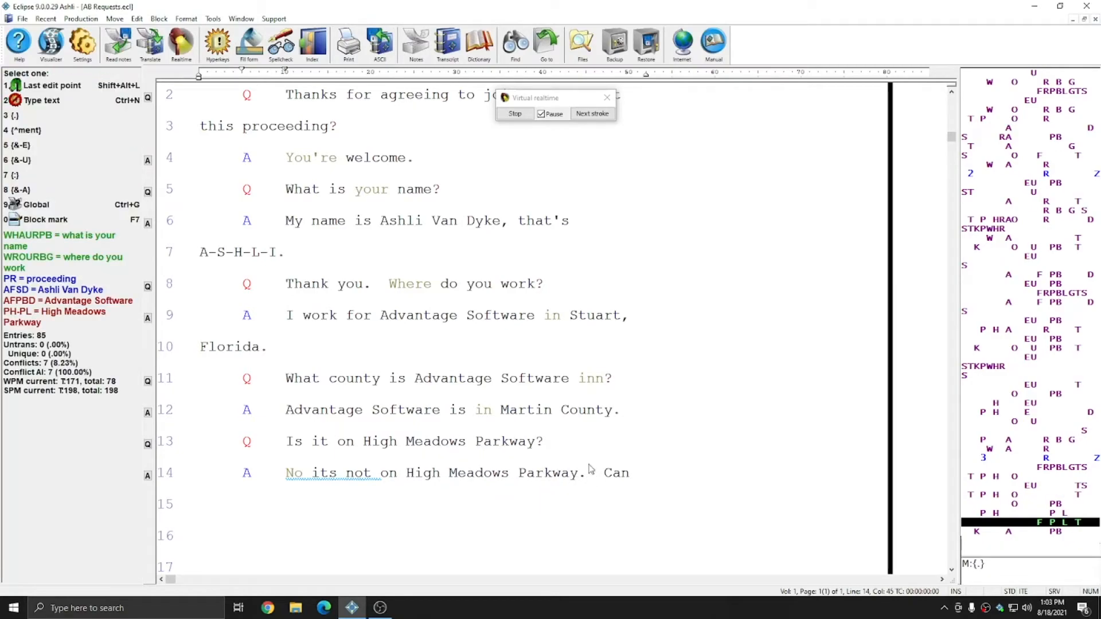
Advance through "we get on with this proceeding please", written with the PR auto-brief, up to "What" in the following question.
left_click(594, 115)
left_click(594, 115)
left_click(594, 115)
left_click(594, 115)
left_click(594, 114)
left_click(594, 115)
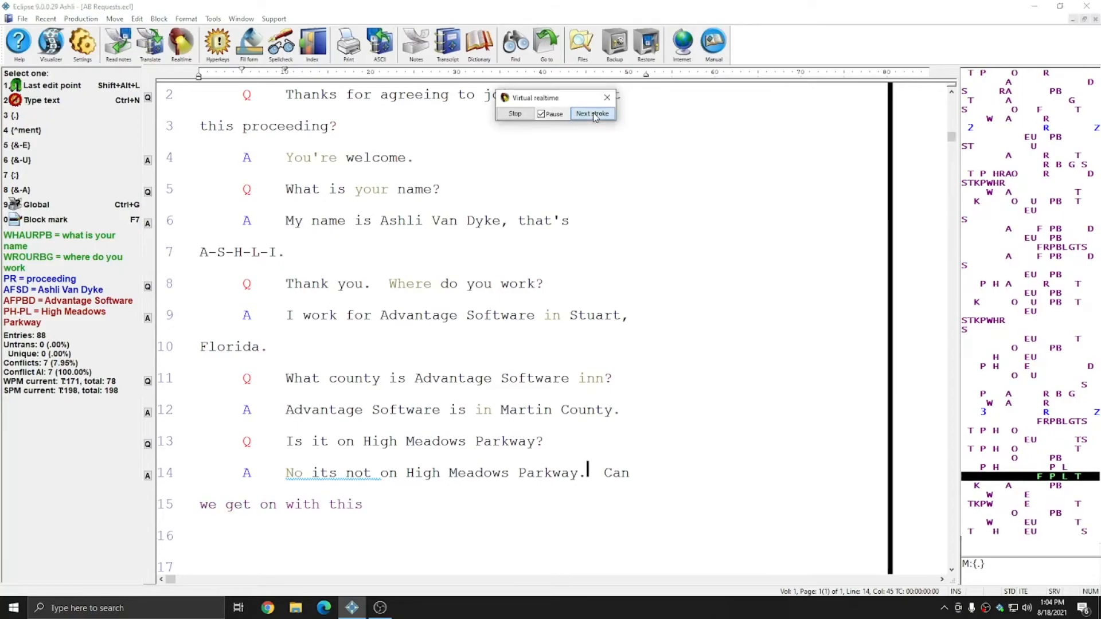
left_click(594, 114)
left_click(594, 114)
left_click(593, 115)
left_click(591, 118)
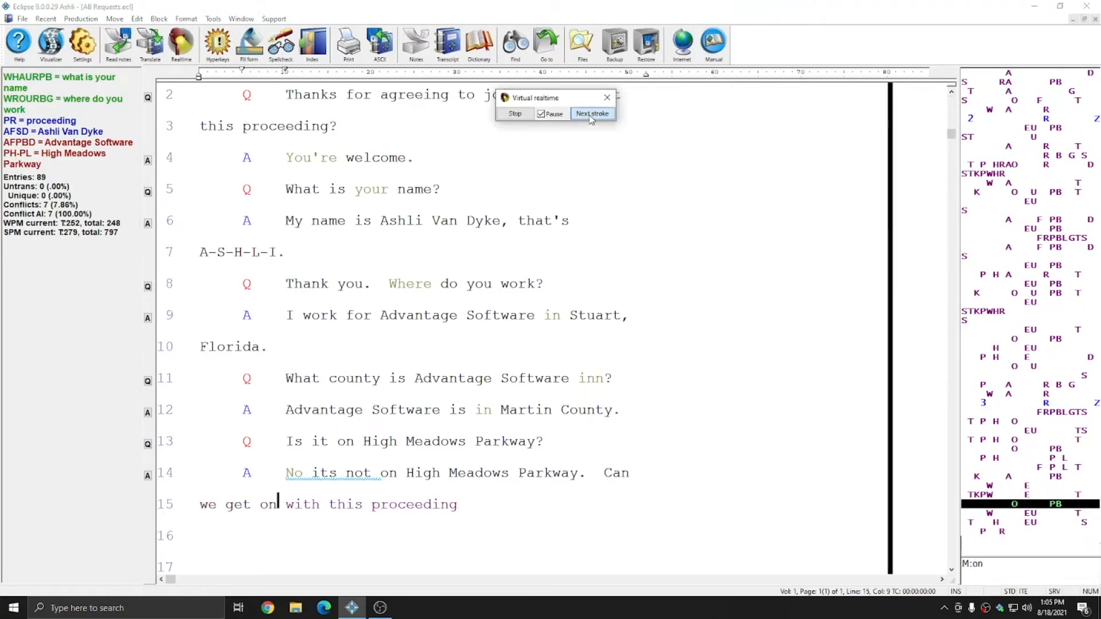
left_click(591, 118)
left_click(591, 117)
left_click(592, 118)
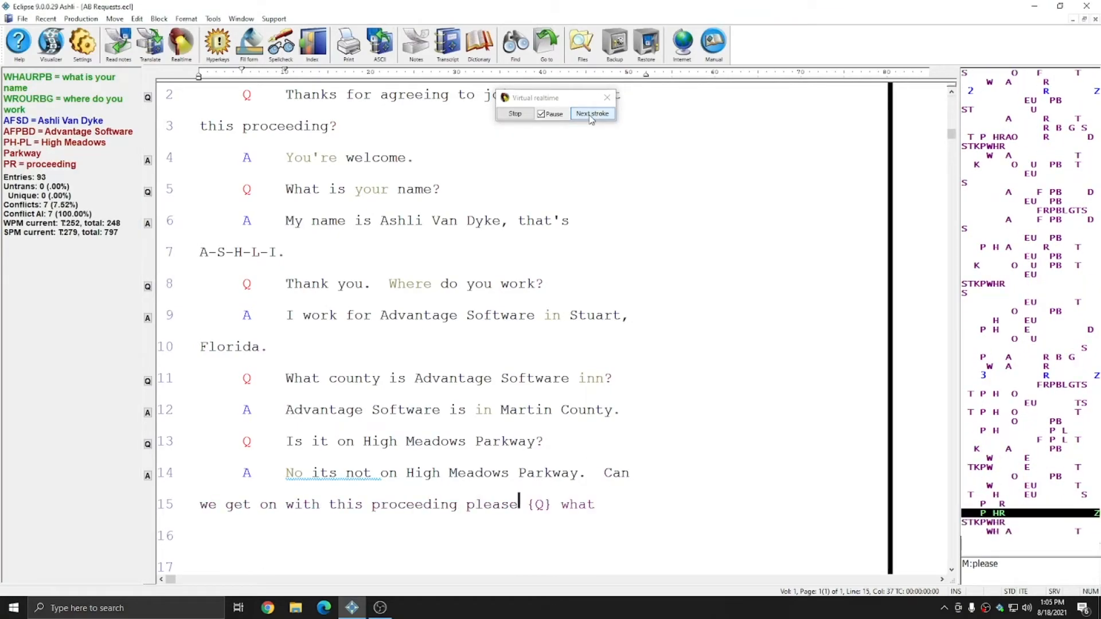
left_click(591, 117)
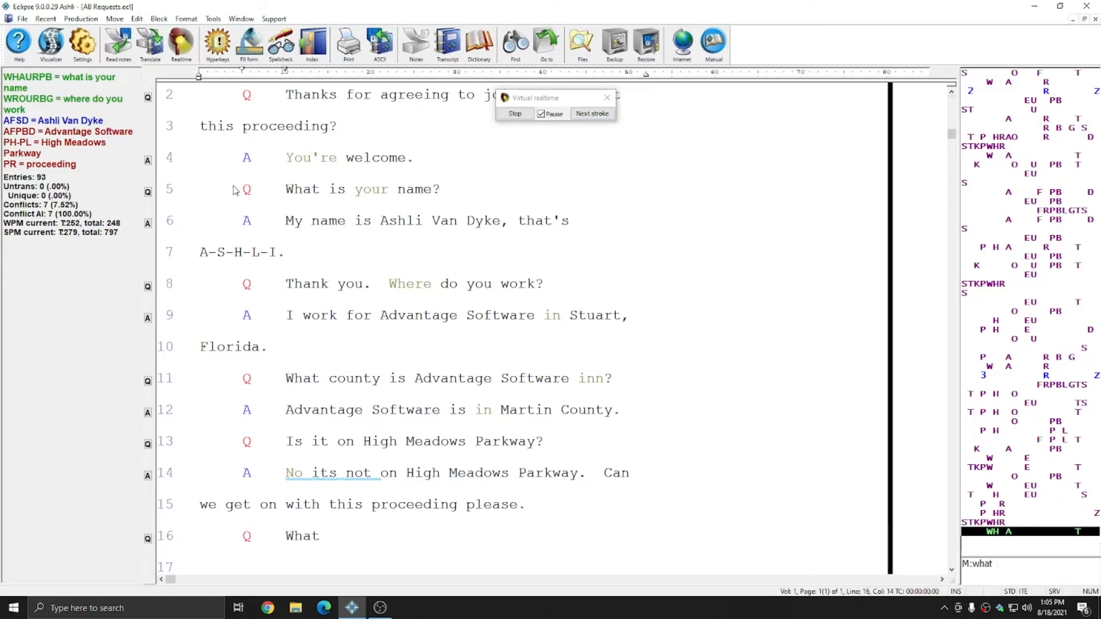
Advance through the question about great Eclipse features and into the answer about automatic number conversion.
left_click(589, 117)
left_click(588, 118)
left_click(589, 117)
left_click(589, 118)
left_click(588, 118)
left_click(588, 117)
left_click(588, 117)
left_click(589, 117)
left_click(589, 118)
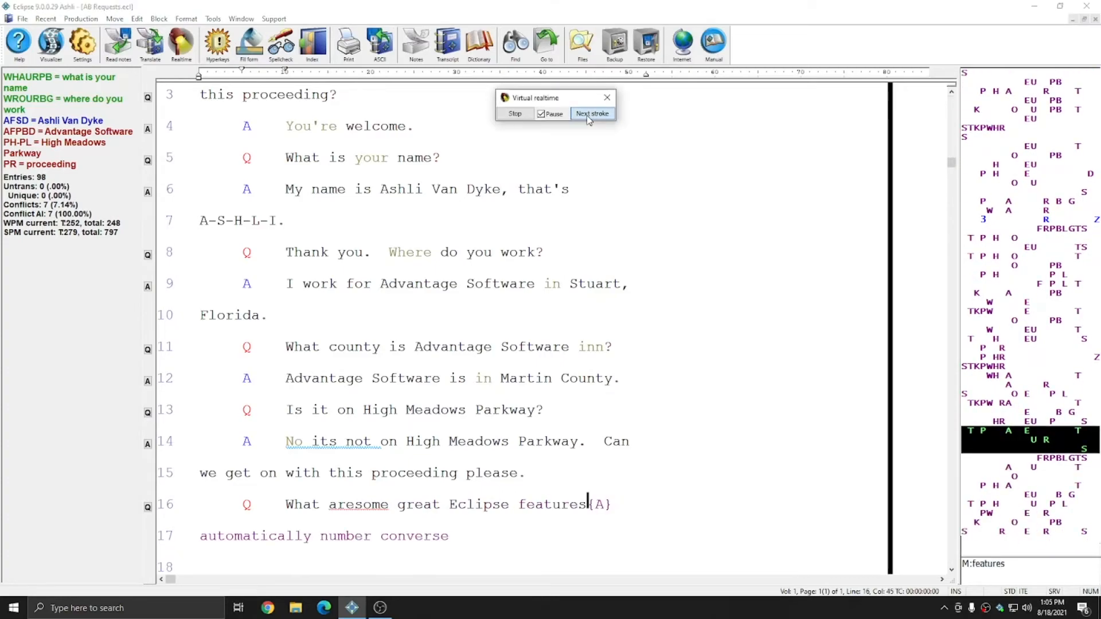
Advance through "Automatic Number Conversion and Translation Magic" to the 6-RZ stroke, requesting a six-word auto-brief for the phrase.
left_click(589, 118)
left_click(589, 117)
left_click(589, 118)
left_click(589, 117)
left_click(588, 117)
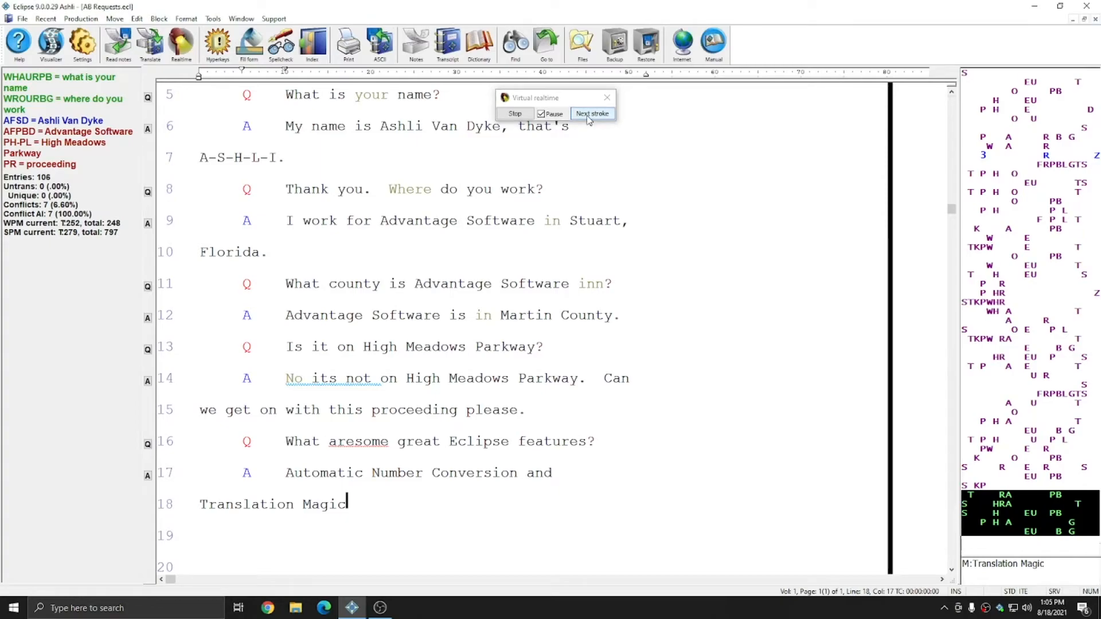
left_click(590, 114)
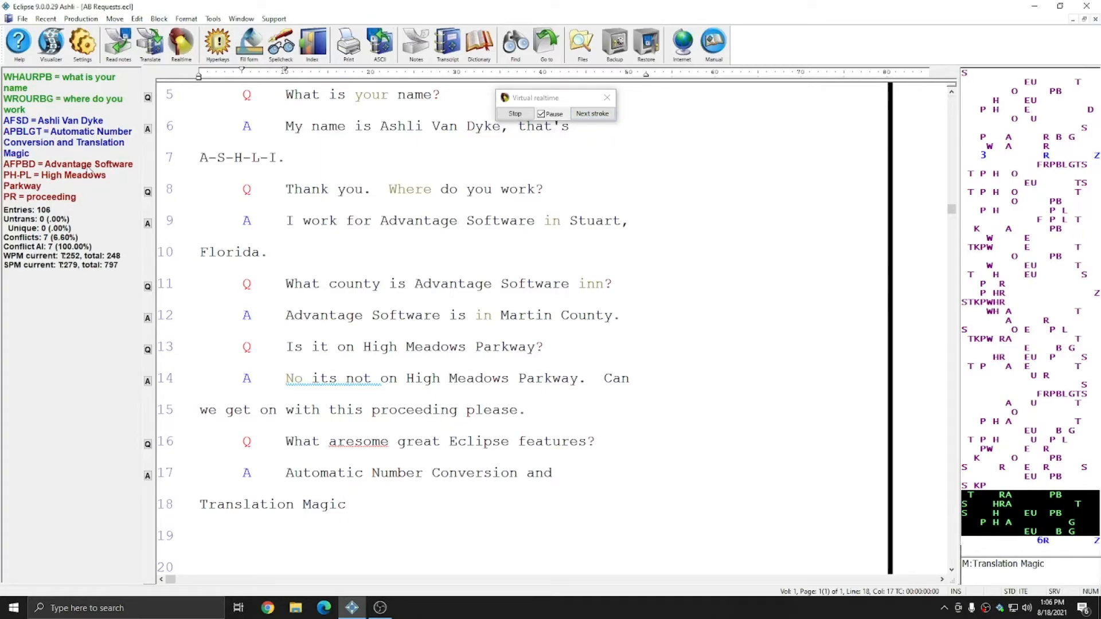
Advance through "come to mind for sure" and the "Tell me more about" question, written with the APBLGT auto-brief.
left_click(592, 113)
left_click(592, 115)
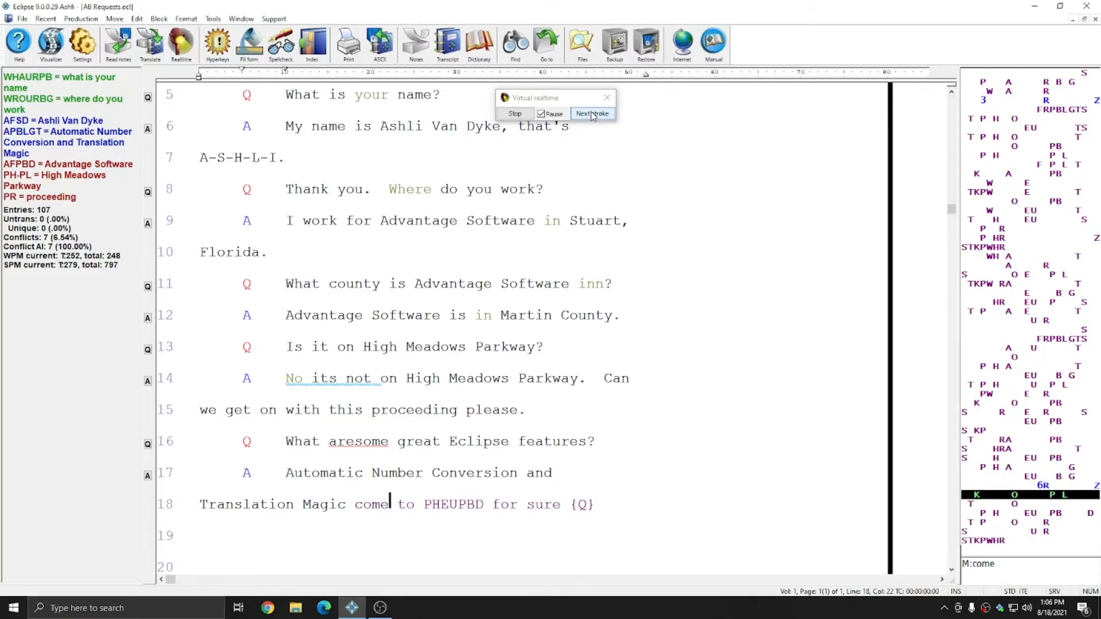
left_click(592, 115)
left_click(592, 115)
left_click(592, 115)
left_click(593, 115)
left_click(592, 115)
left_click(592, 114)
left_click(593, 115)
left_click(592, 115)
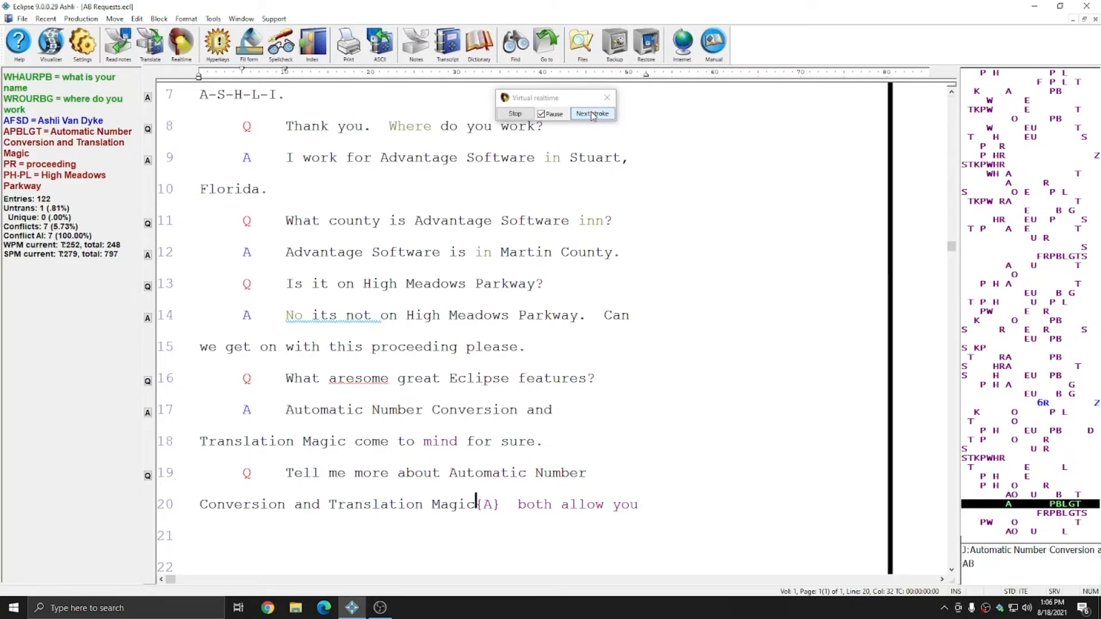
Advance through the answer "Both allow you to write what", and check the steno stroke behind the six-word phrase starting on line 19.
left_click(592, 115)
left_click(592, 114)
left_click(592, 114)
left_click(455, 448)
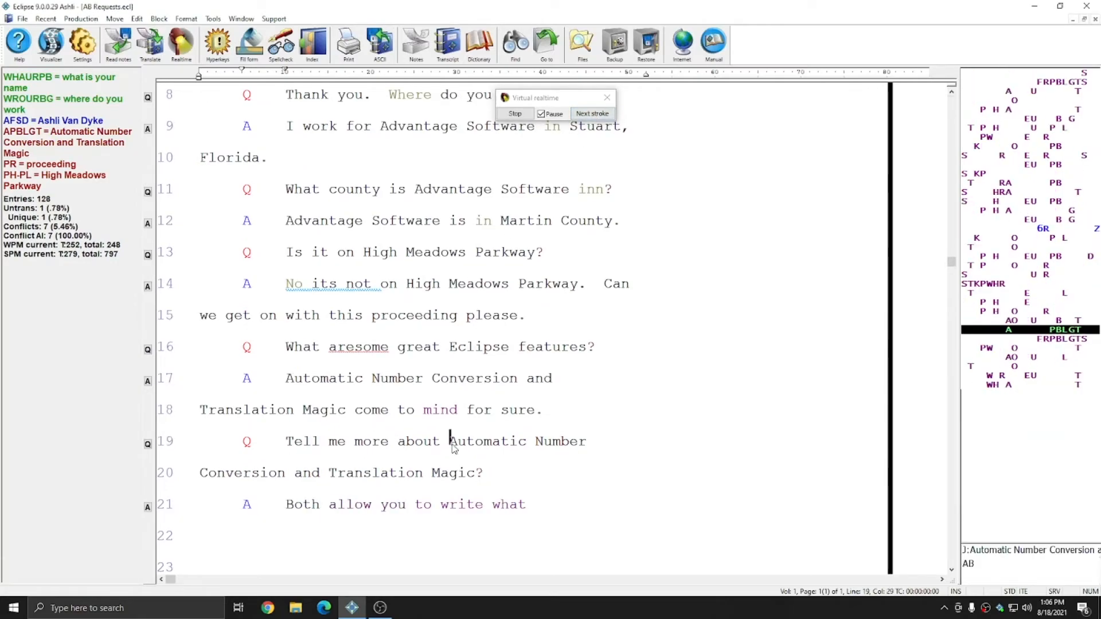